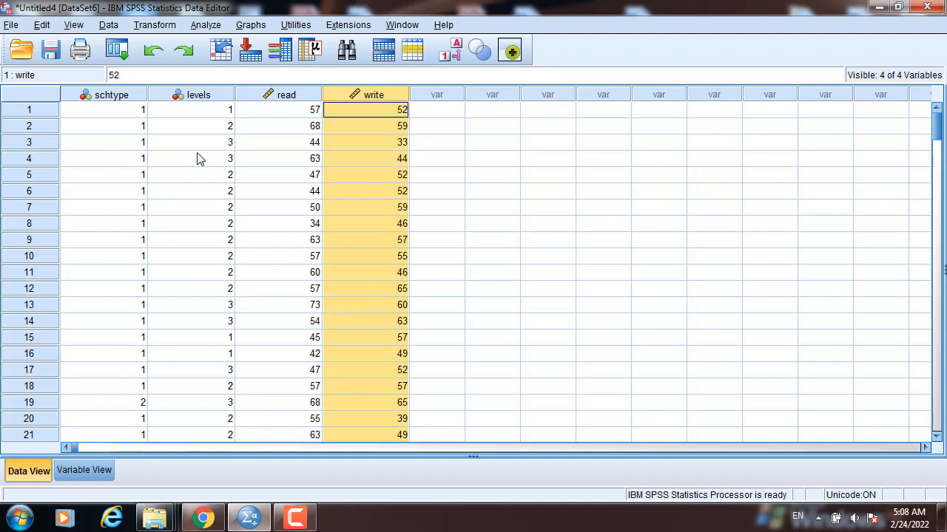
Run Explore on read and write as dependent variables, with histograms and normality plots with tests.
click(205, 96)
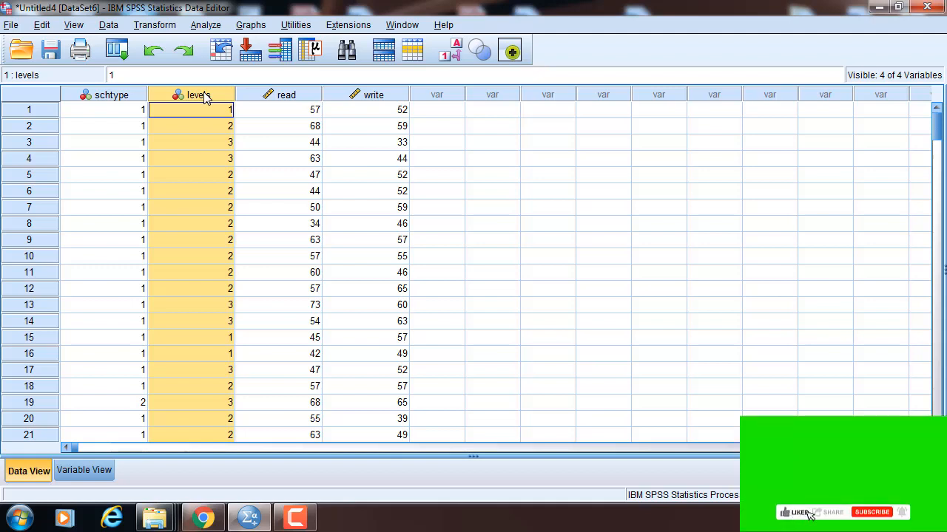
click(296, 99)
click(377, 96)
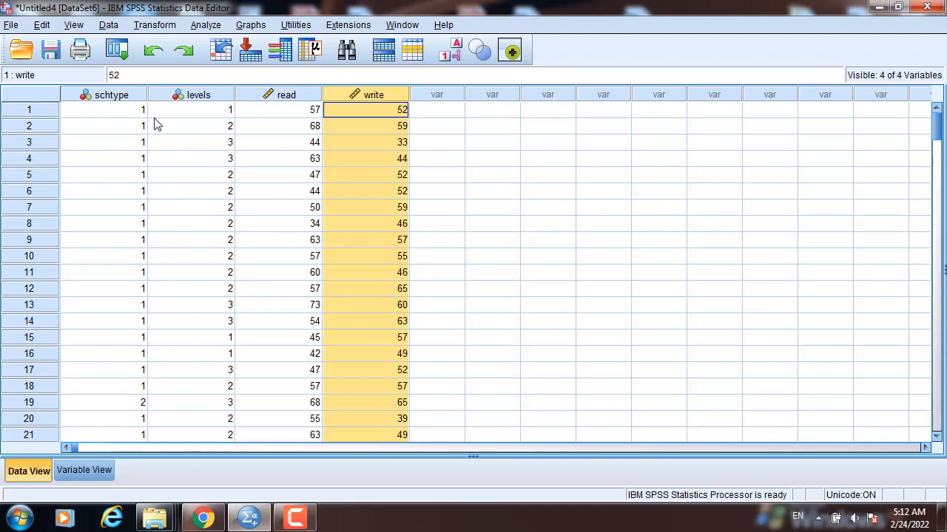
click(191, 127)
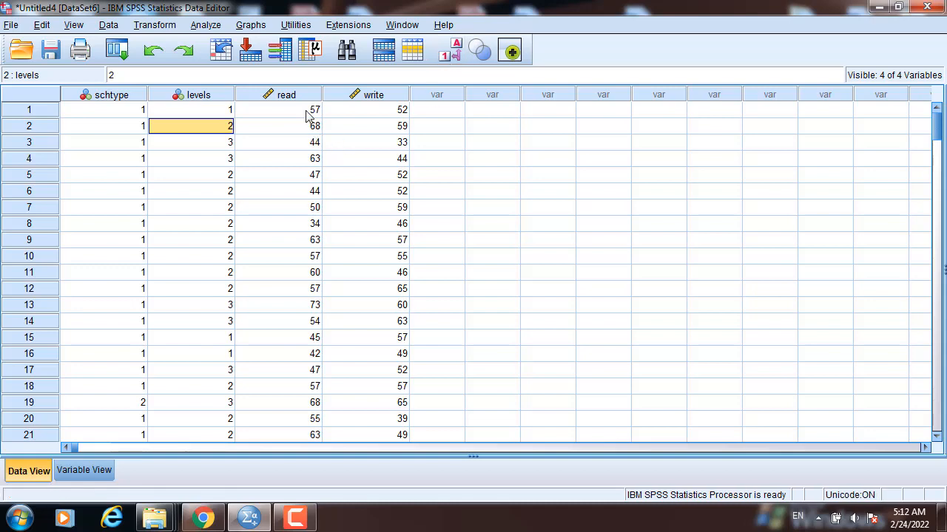
click(254, 26)
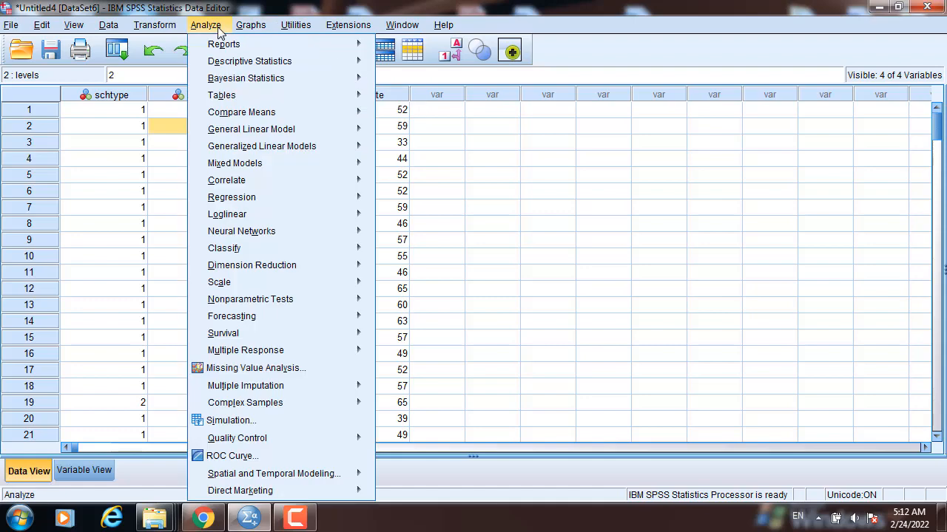
click(219, 30)
click(219, 29)
mouse_move(228, 61)
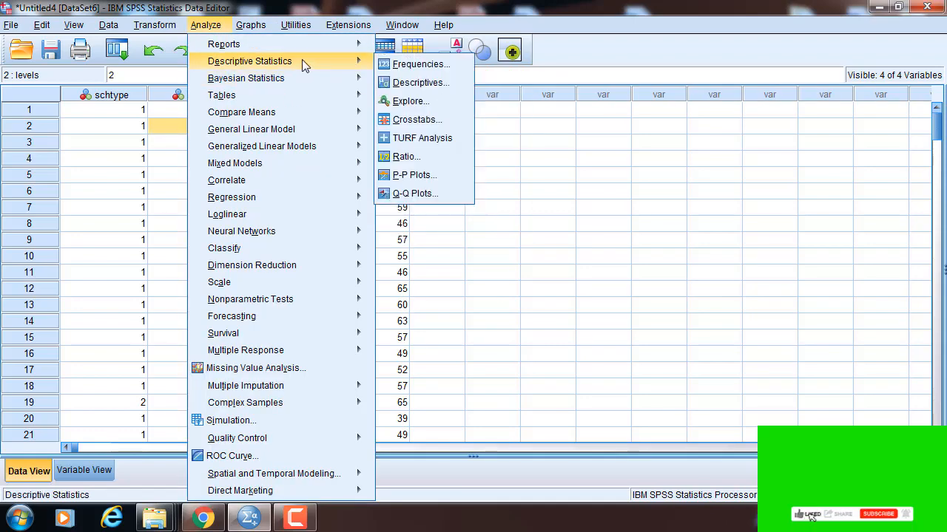
click(408, 101)
click(536, 193)
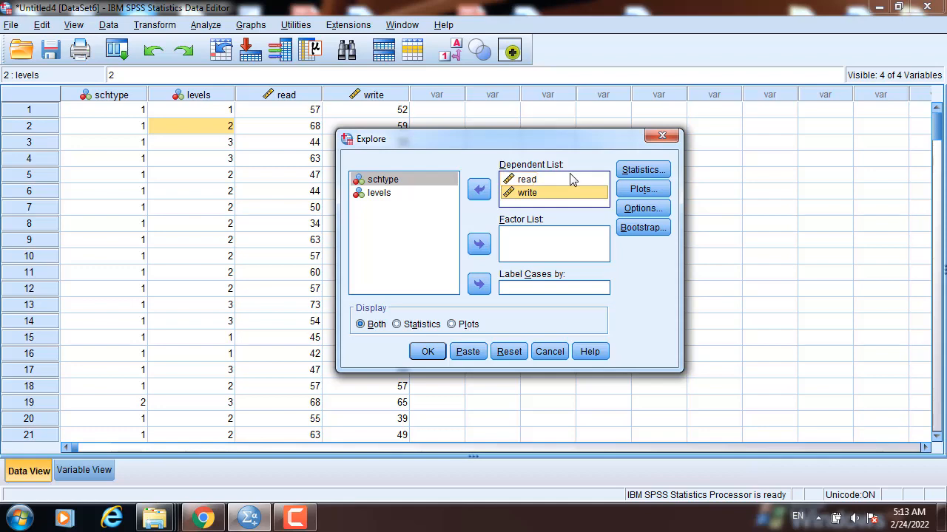
click(641, 187)
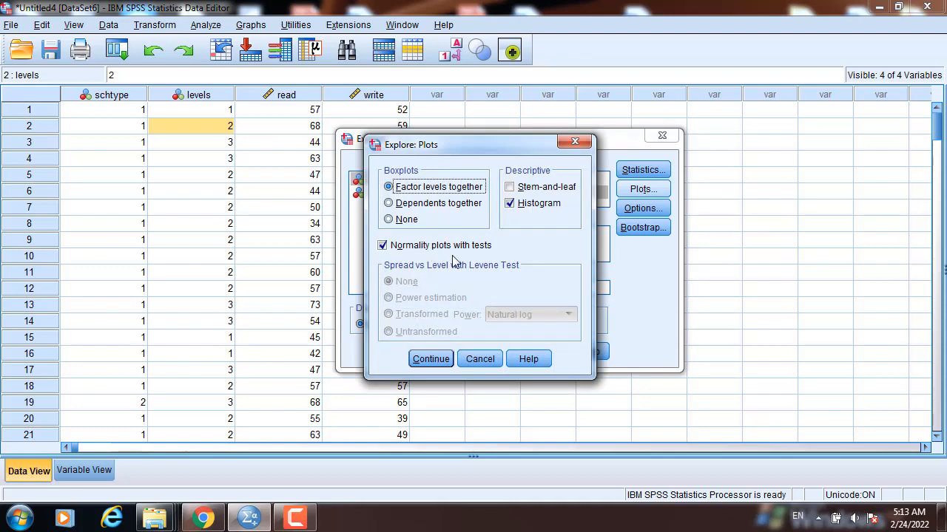
click(429, 361)
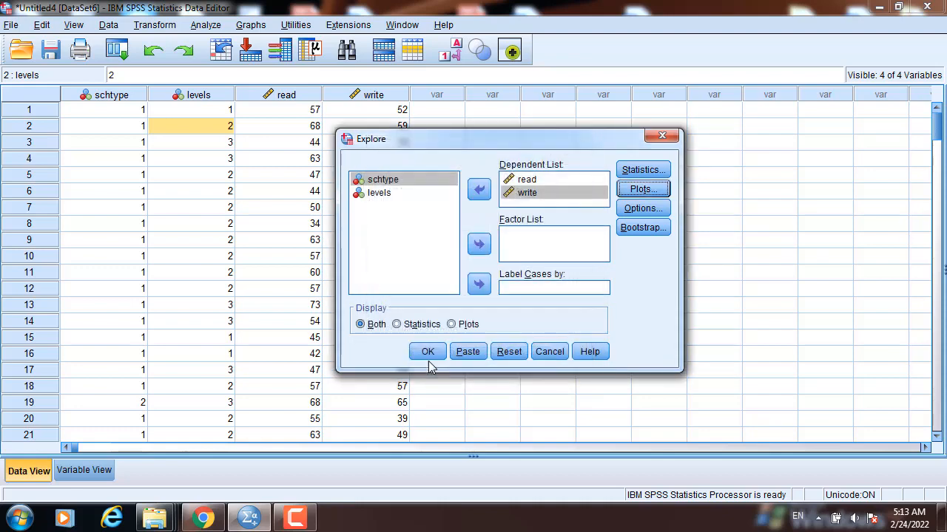
click(426, 353)
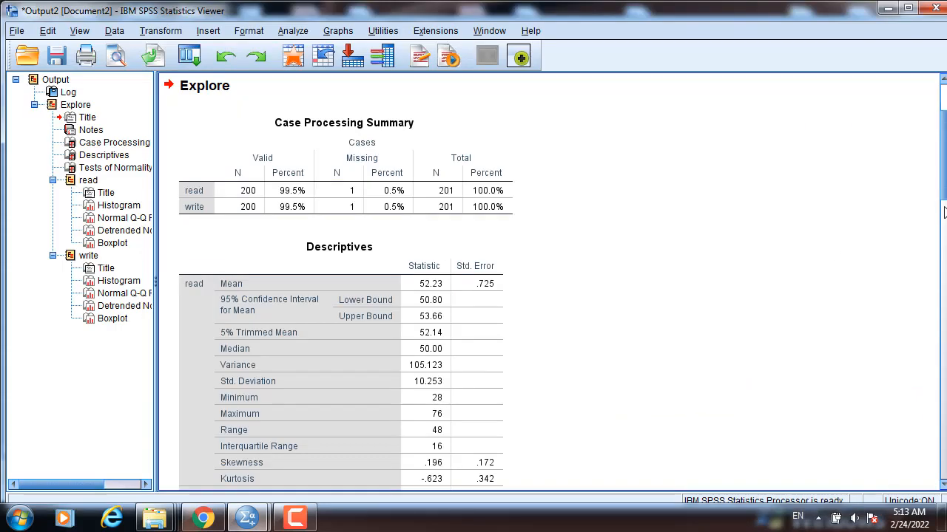
Review the descriptives and tests of normality tables in the output.
scroll(936, 222, down, 5)
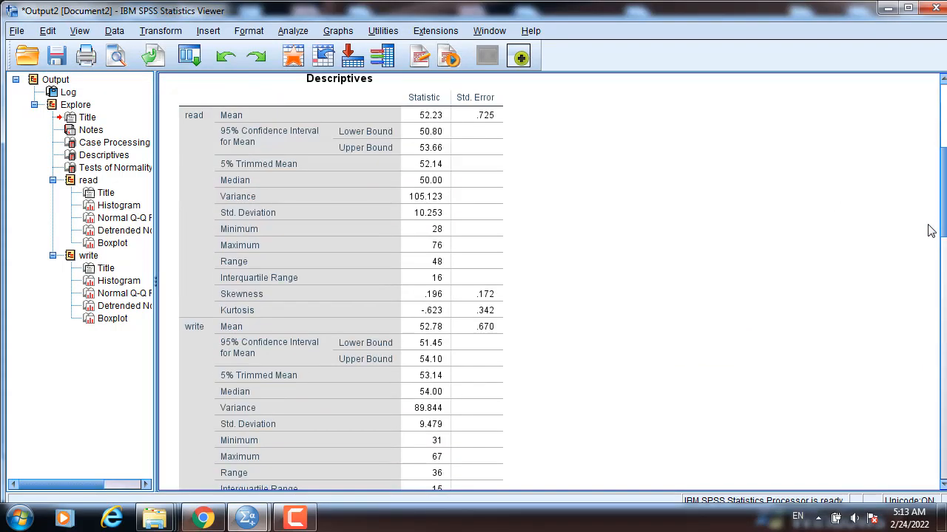
scroll(924, 251, down, 5)
scroll(920, 269, up, 5)
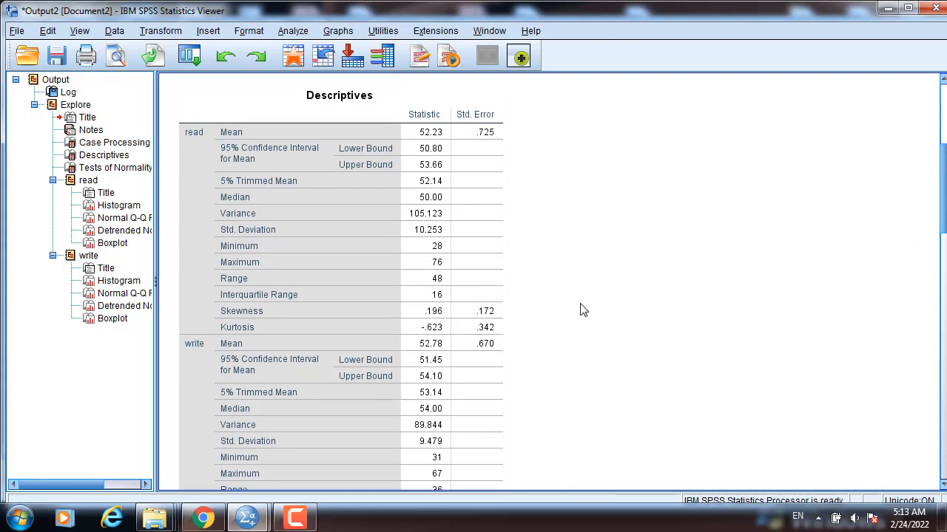
click(407, 312)
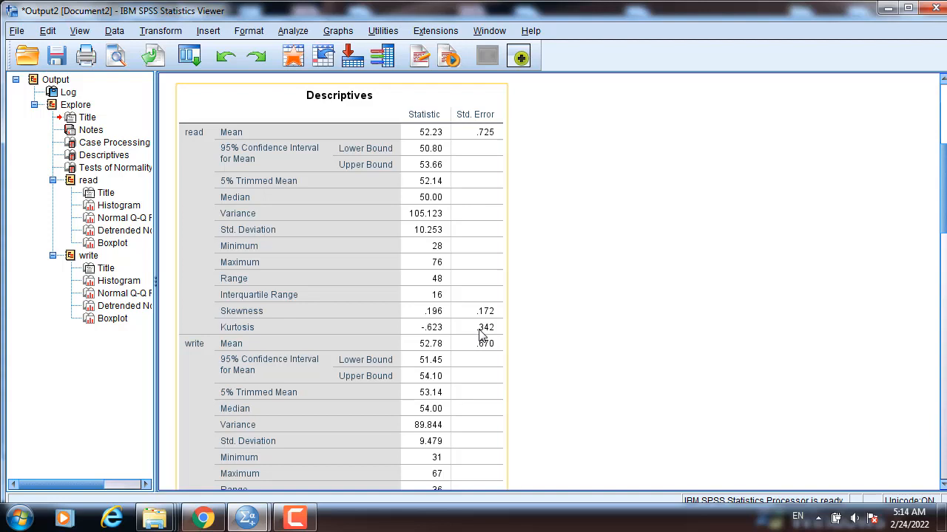
scroll(471, 327, down, 5)
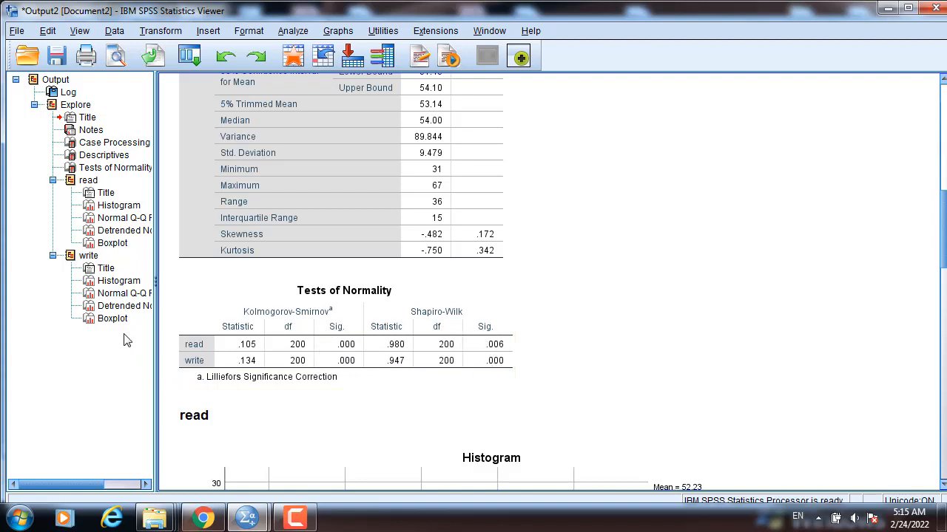
scroll(389, 220, down, 5)
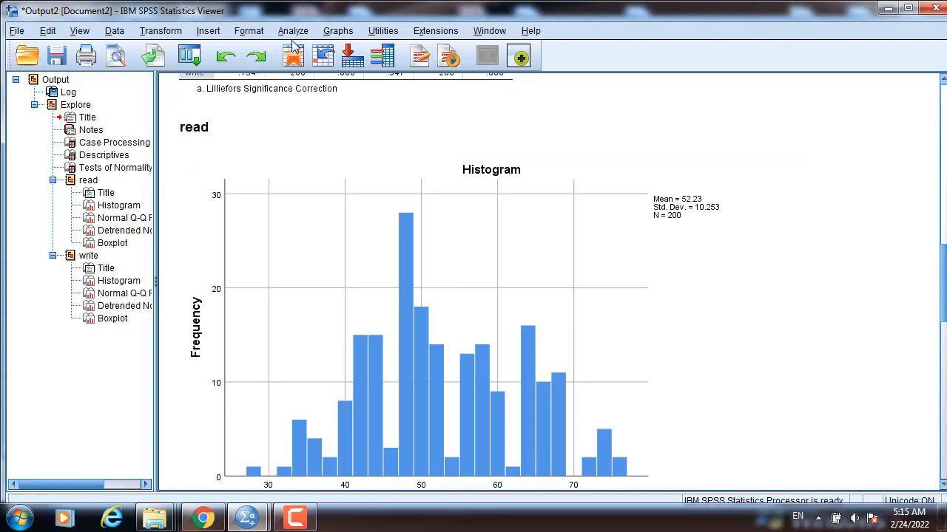
Open the Simple Scatter dialog from the legacy graph dialogs and reset its fields.
click(337, 31)
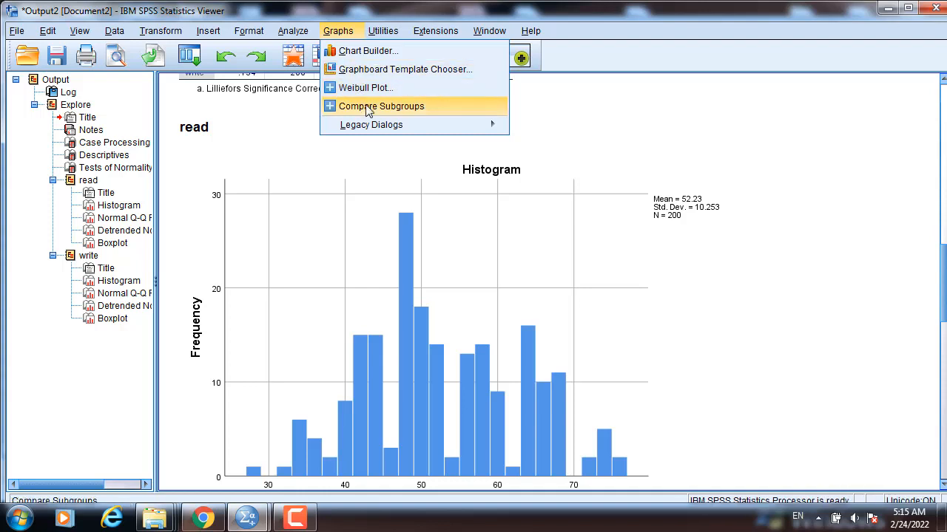
mouse_move(370, 127)
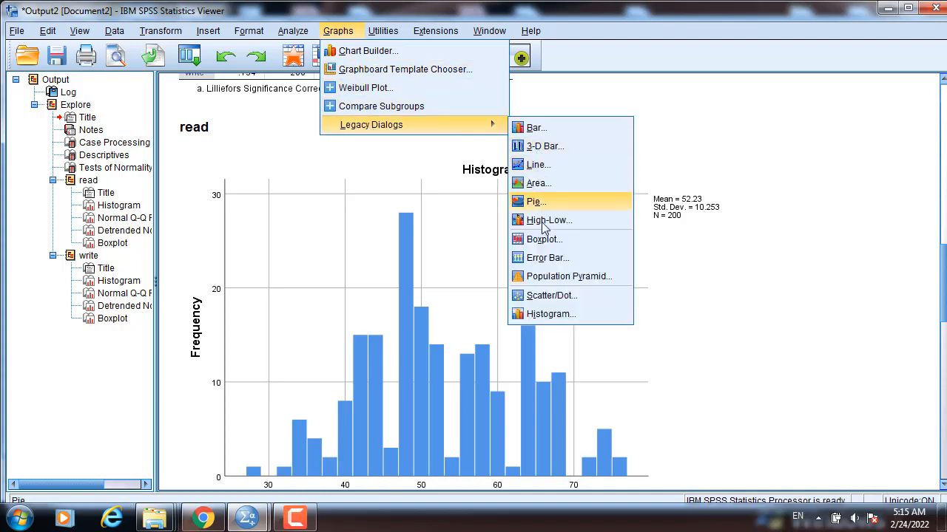
click(548, 295)
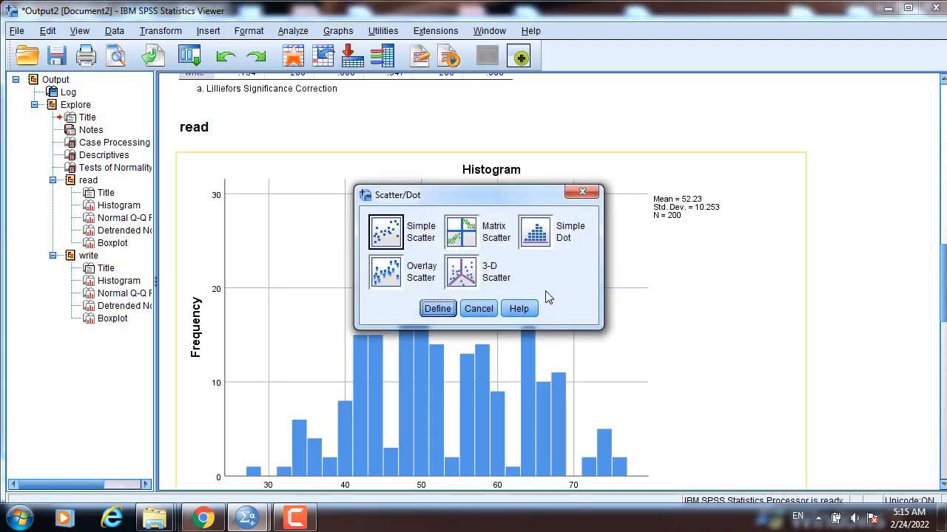
click(384, 247)
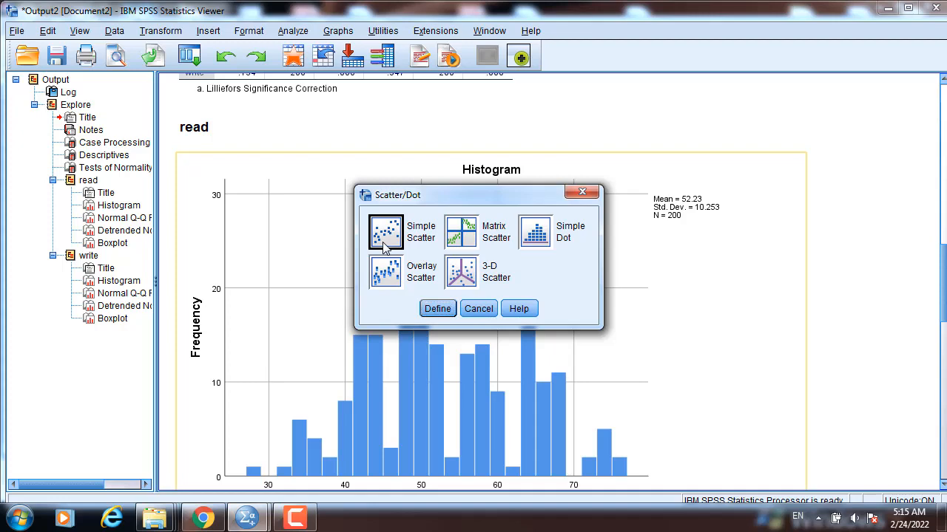
click(438, 310)
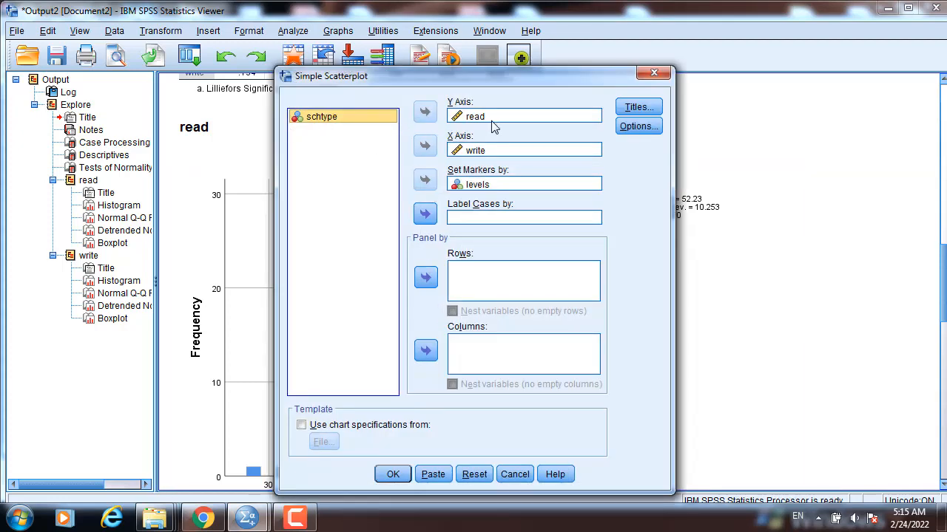
click(473, 476)
Plot read on the Y axis against write on the X axis, with markers set by levels.
click(315, 144)
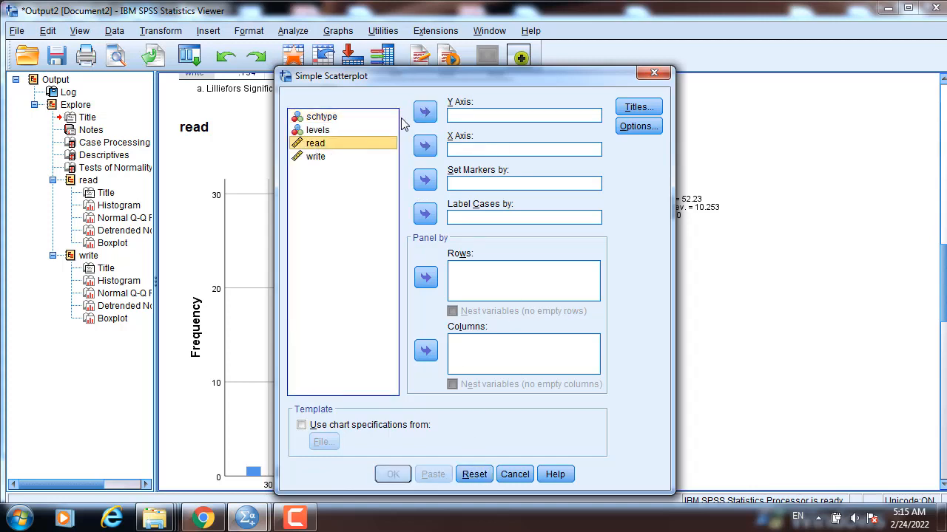
click(426, 113)
click(316, 147)
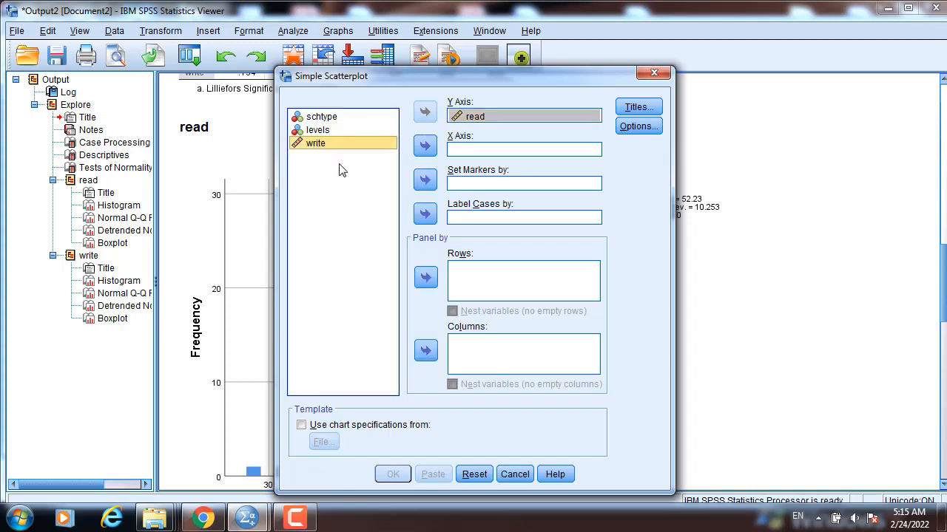
click(425, 146)
click(316, 131)
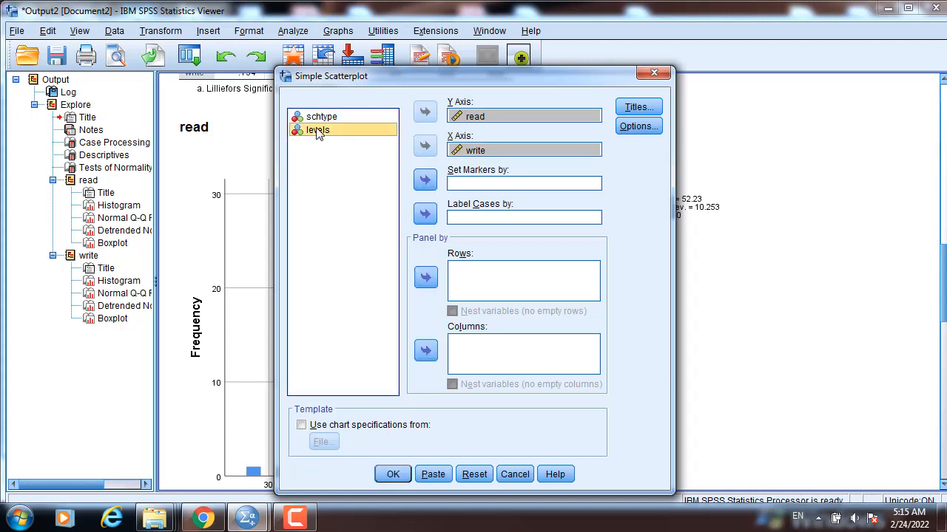
click(425, 182)
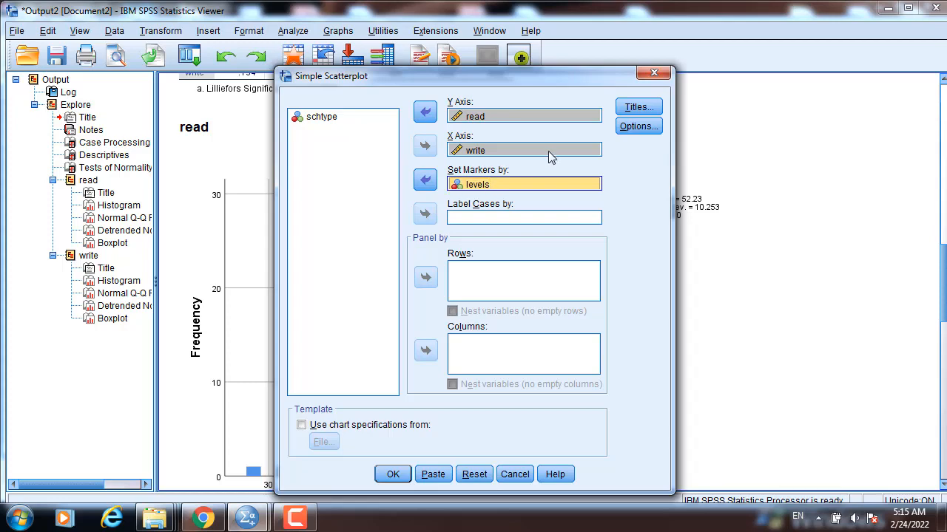
click(392, 474)
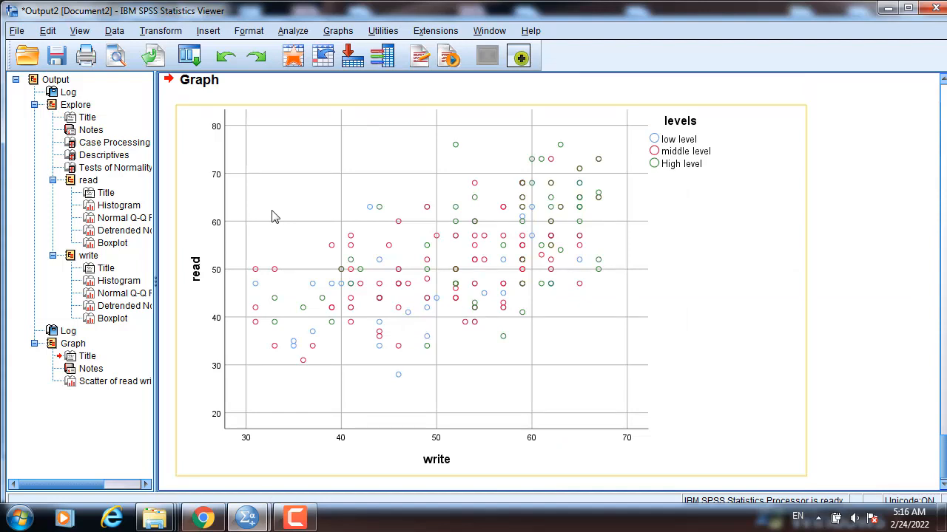
Add linear fit lines at subgroups to the scatterplot in the Chart Editor and close it.
double_click(416, 273)
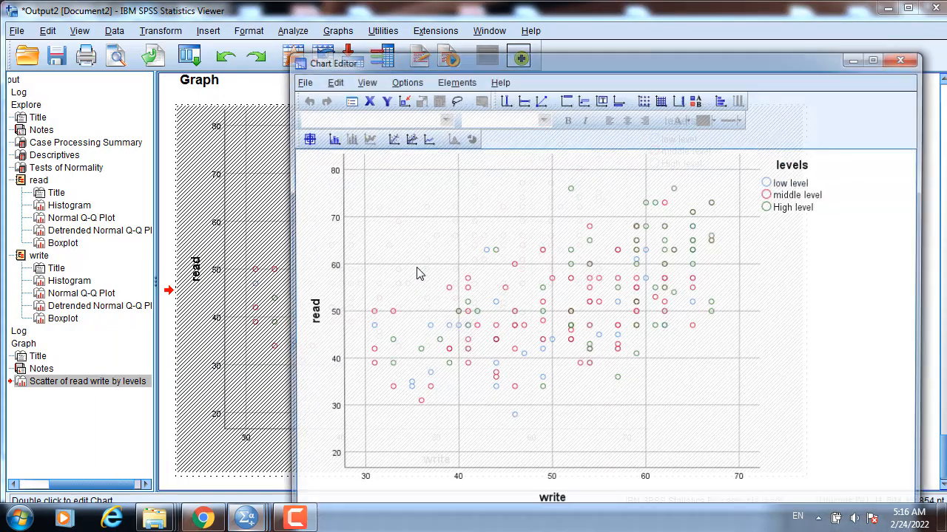
click(454, 81)
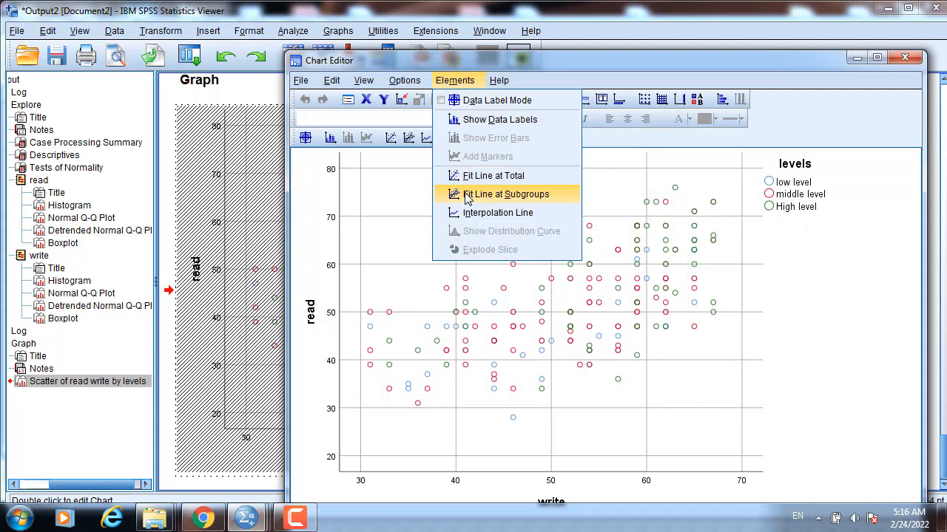
click(527, 195)
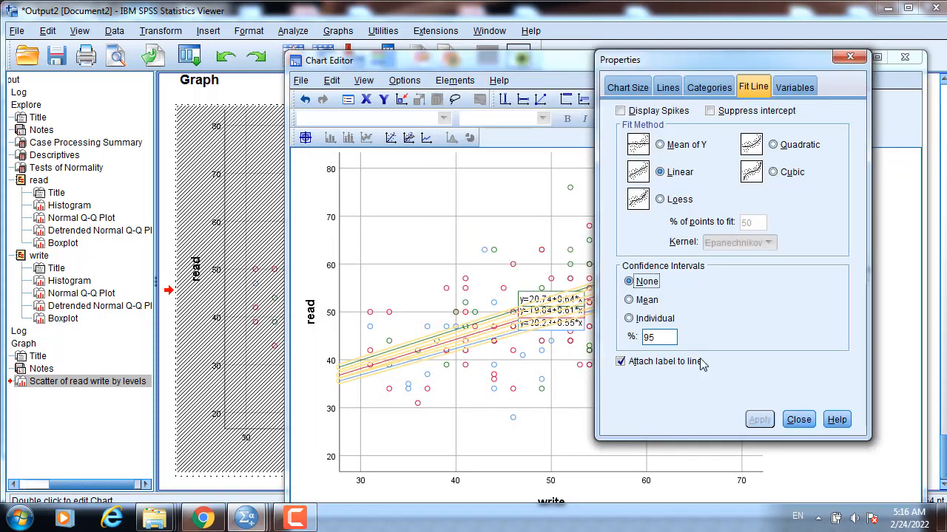
click(799, 419)
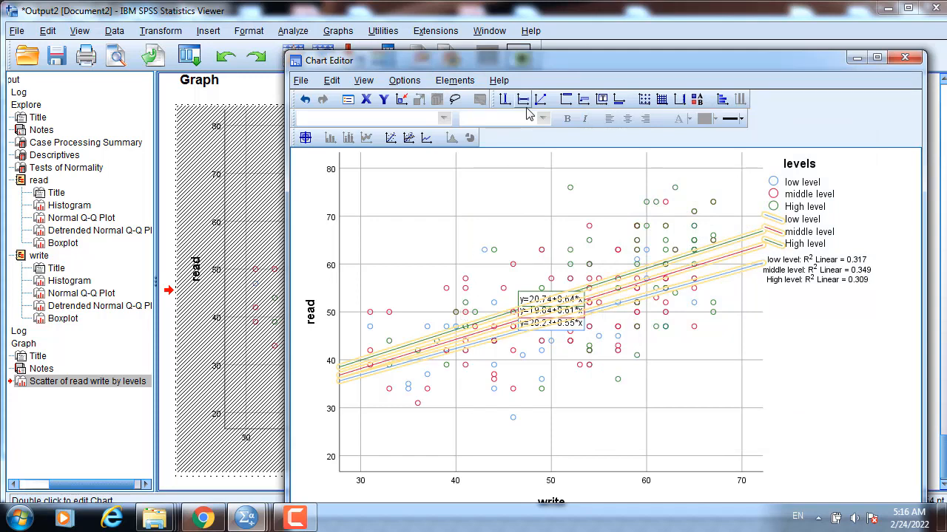
drag(555, 62, 410, 50)
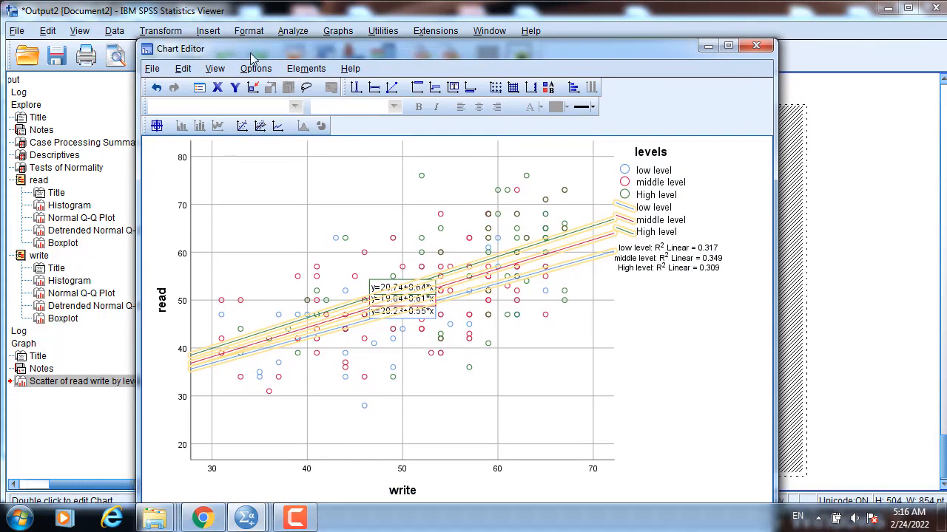
click(151, 68)
click(158, 145)
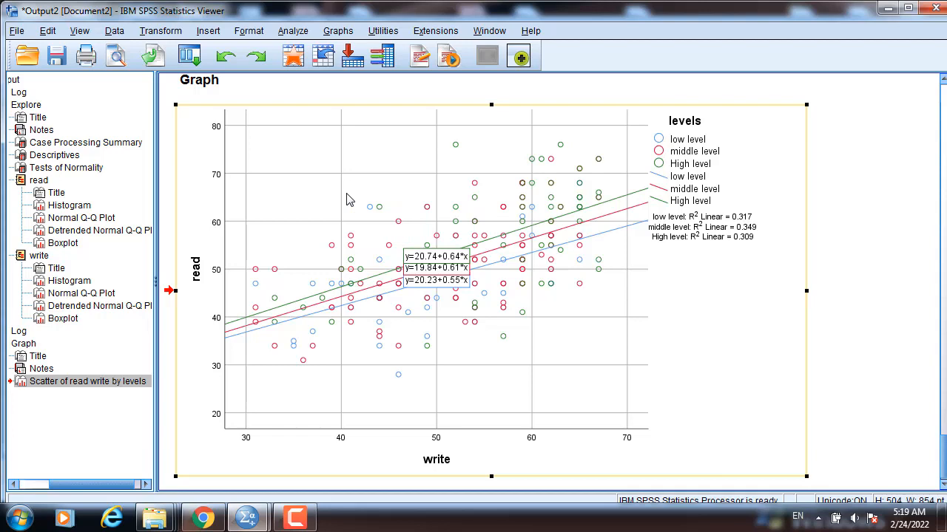
Open a Univariate analysis with read as dependent, levels as fixed factor, write as covariate, removing schtype.
click(357, 120)
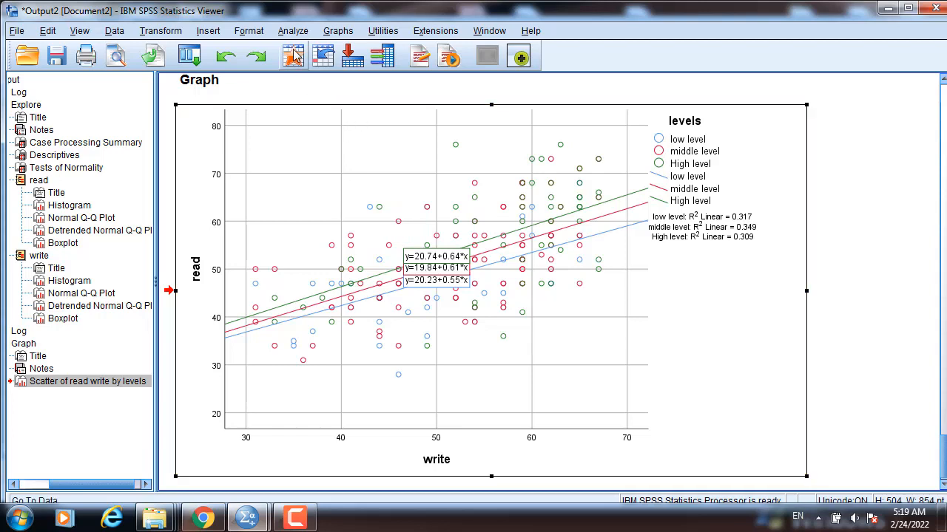
click(293, 33)
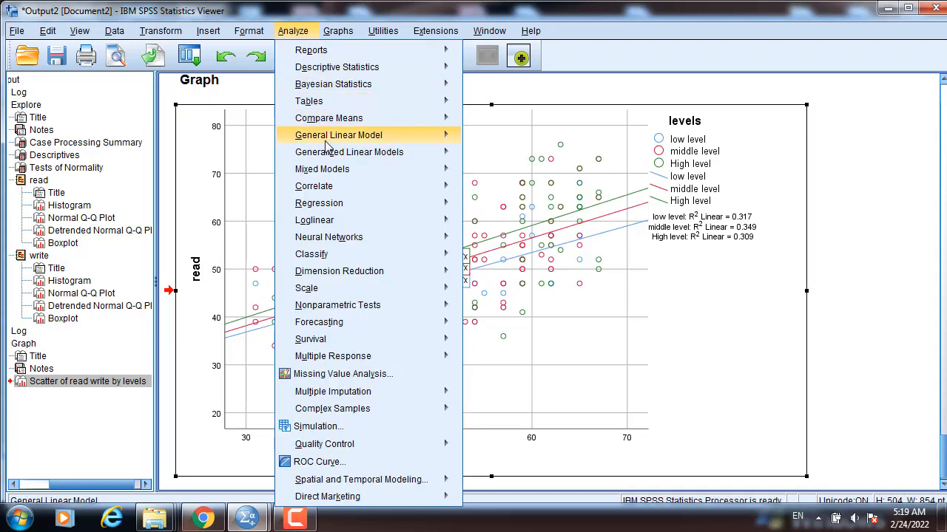
mouse_move(330, 142)
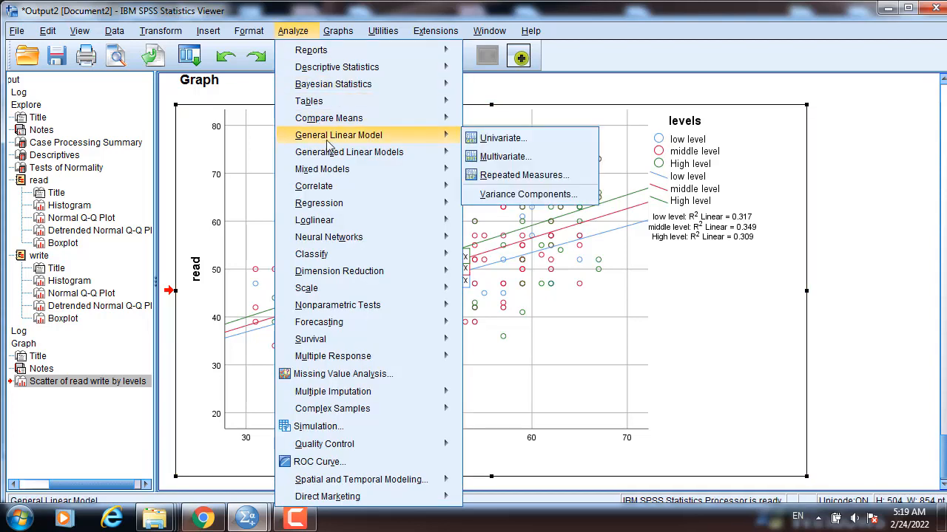
click(496, 139)
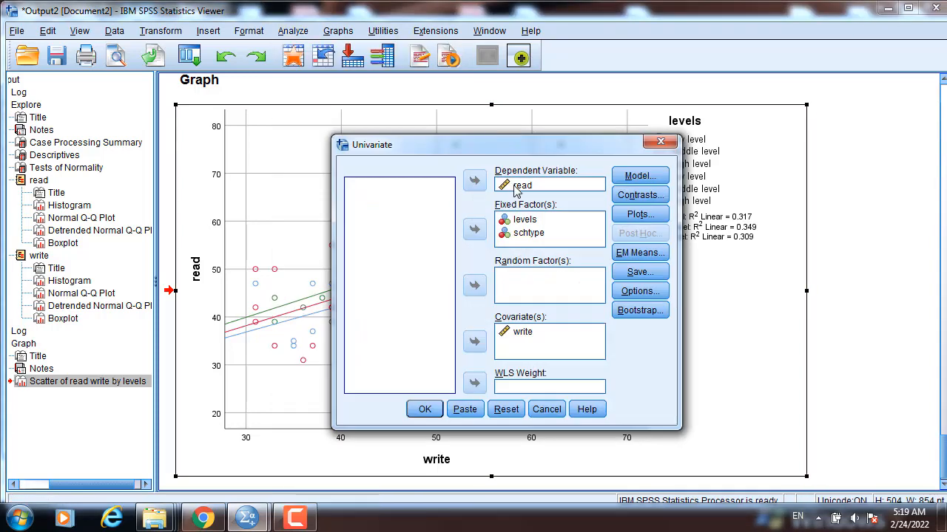
double_click(522, 233)
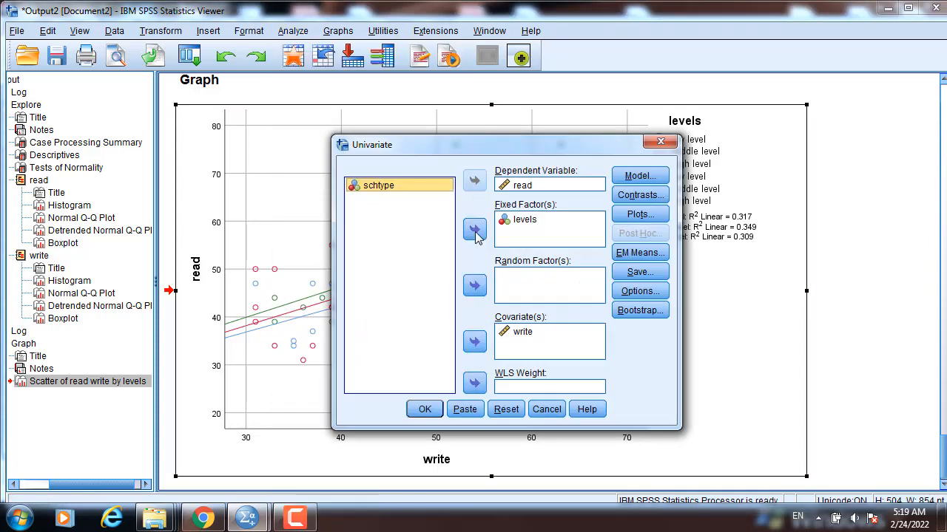
Open the model settings, choose custom terms and add levels and write as main-effect terms.
click(529, 226)
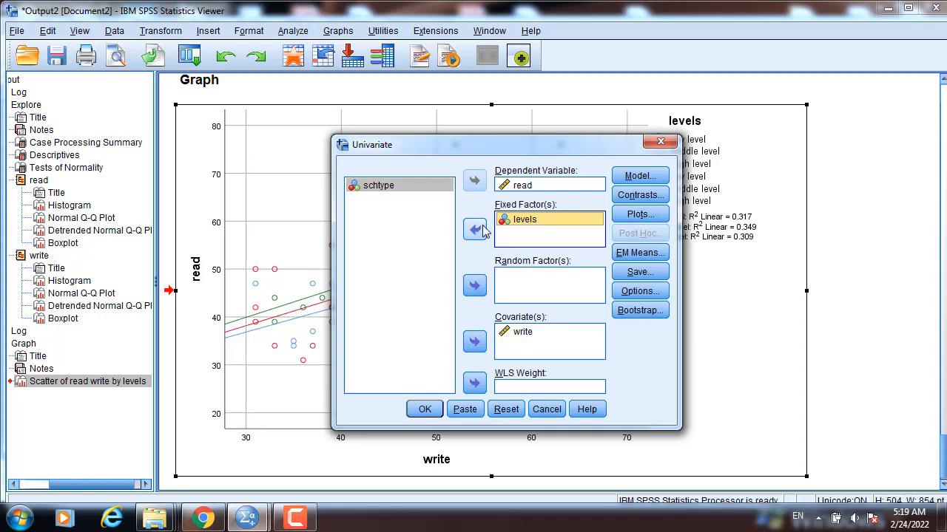
click(524, 191)
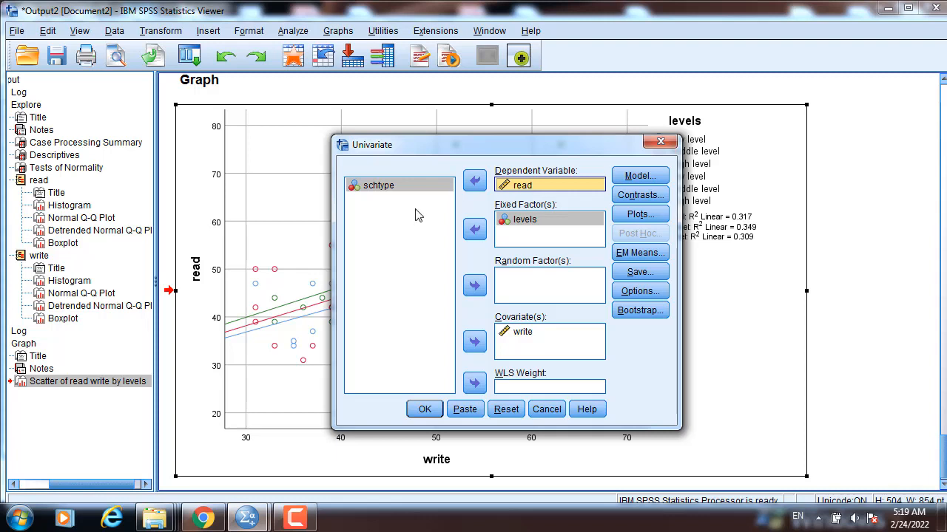
click(521, 337)
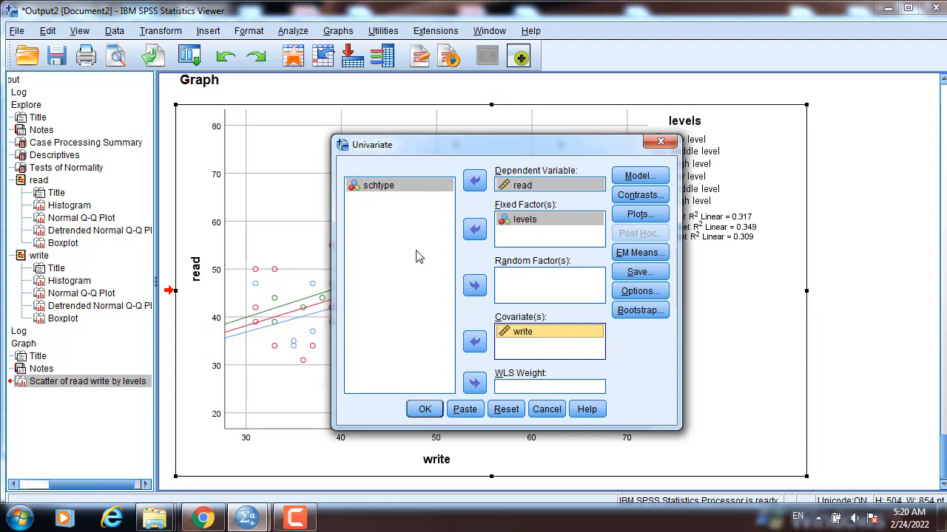
click(634, 181)
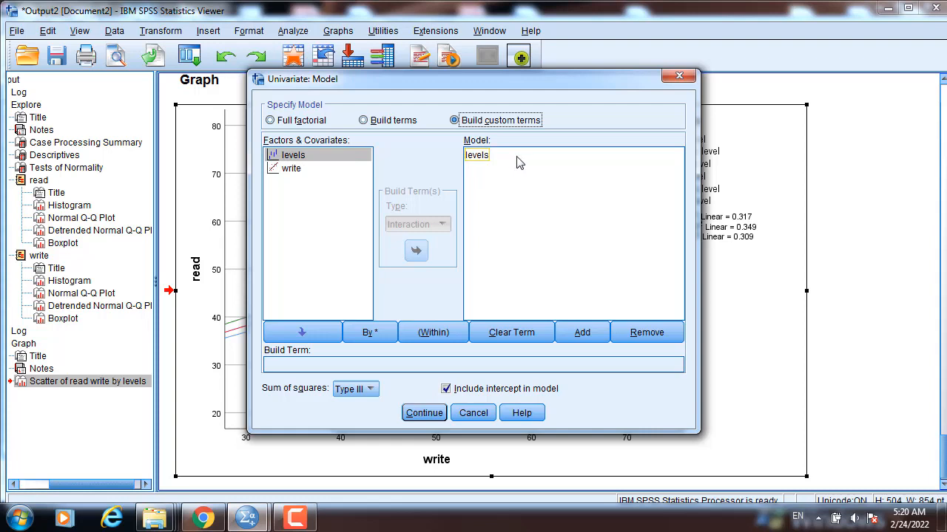
click(295, 176)
click(304, 332)
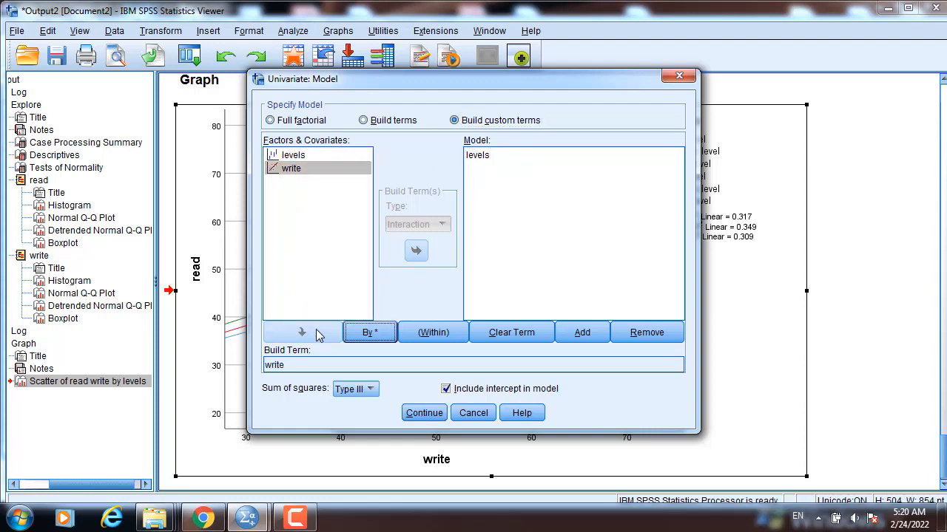
click(583, 333)
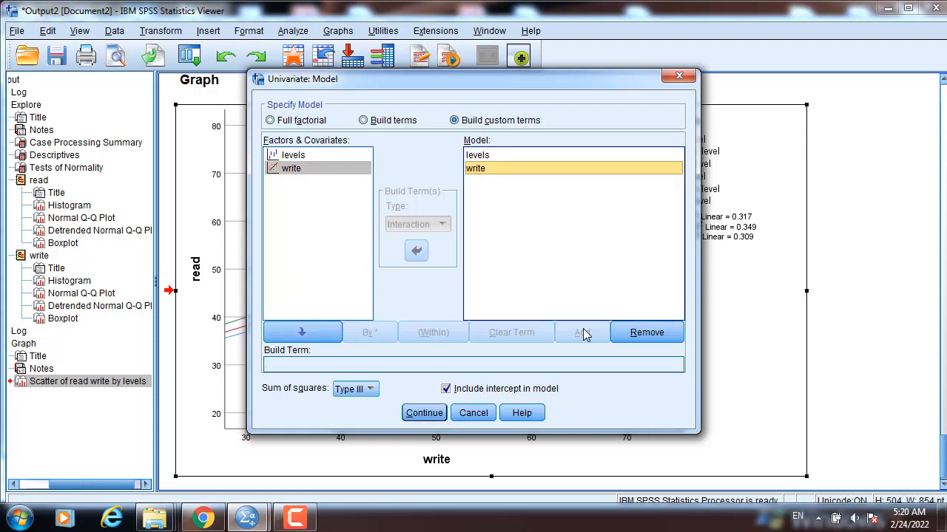
Add the levels*write interaction term to the custom model and run the Univariate analysis.
click(296, 157)
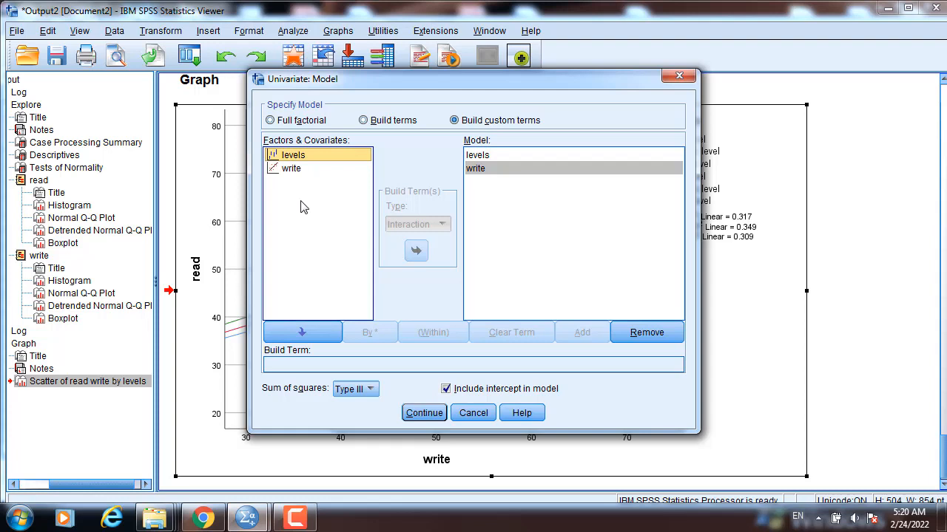
click(310, 333)
click(363, 340)
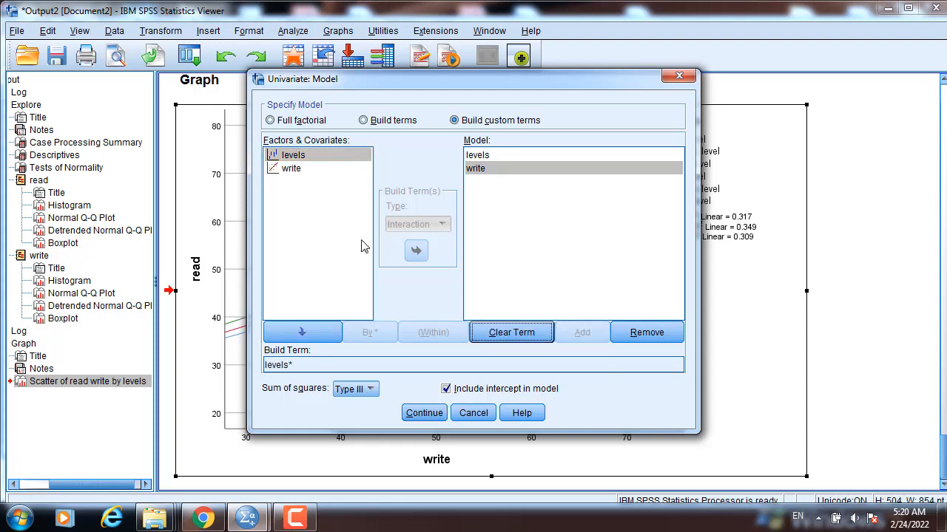
click(290, 172)
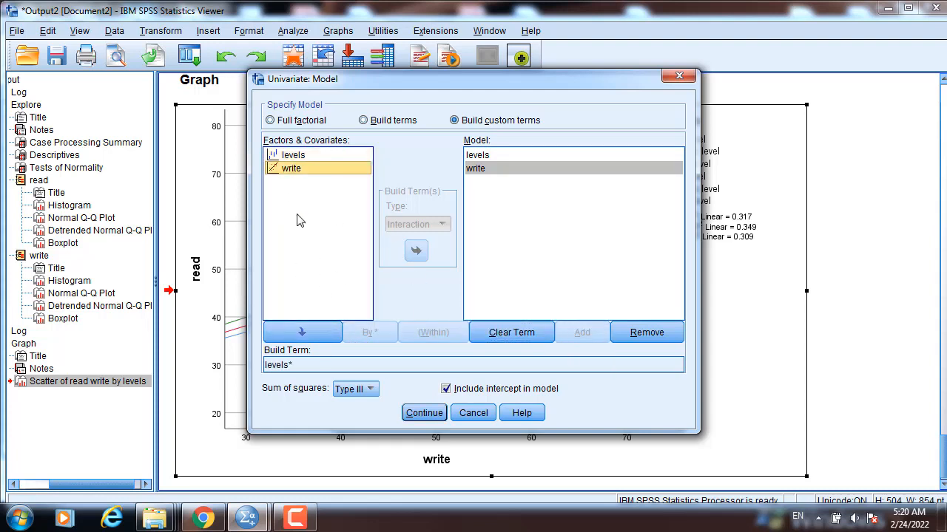
click(304, 332)
click(598, 332)
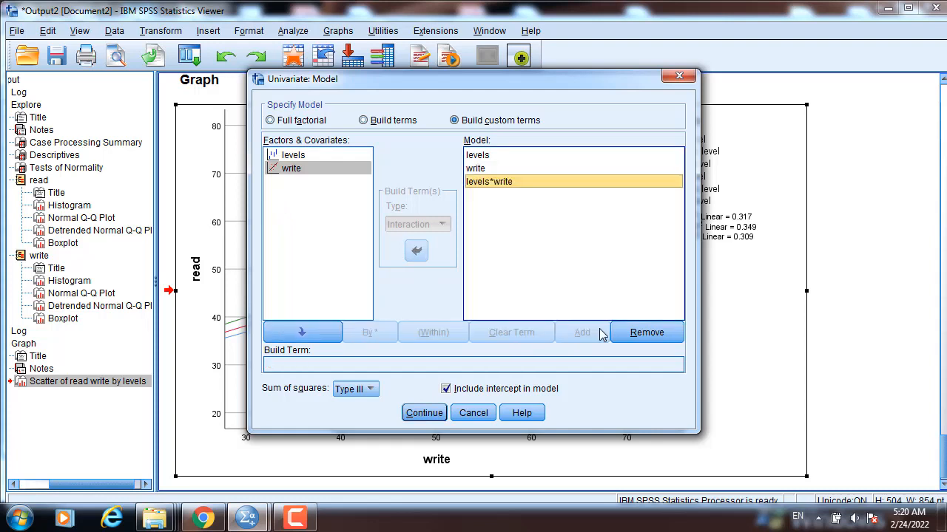
click(478, 186)
click(477, 156)
click(424, 412)
click(423, 407)
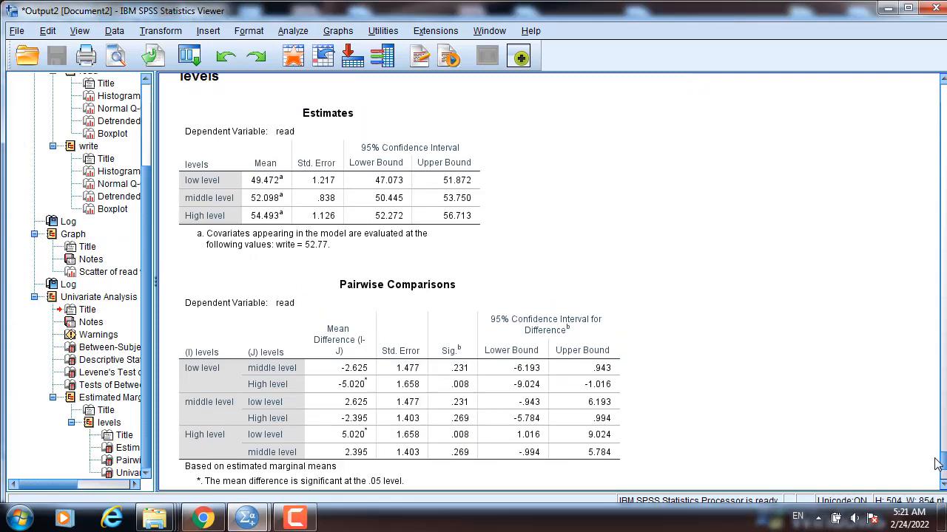
Examine the levels*write interaction row in the Tests of Between-Subjects Effects output table.
scroll(937, 463, up, 2)
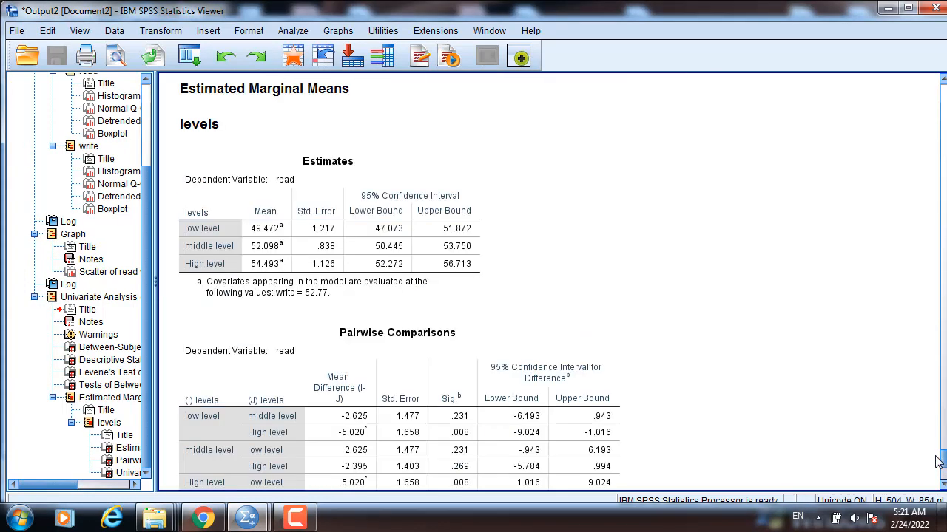
scroll(936, 463, up, 15)
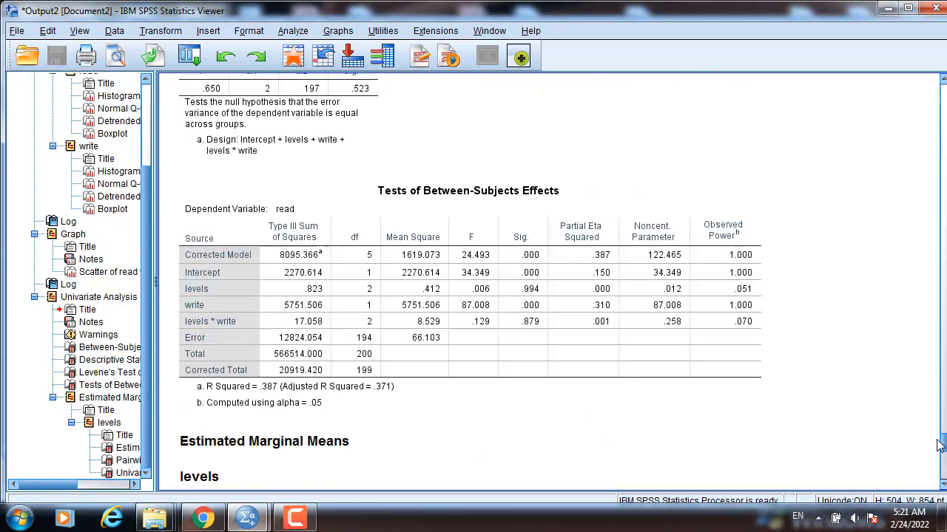
click(441, 327)
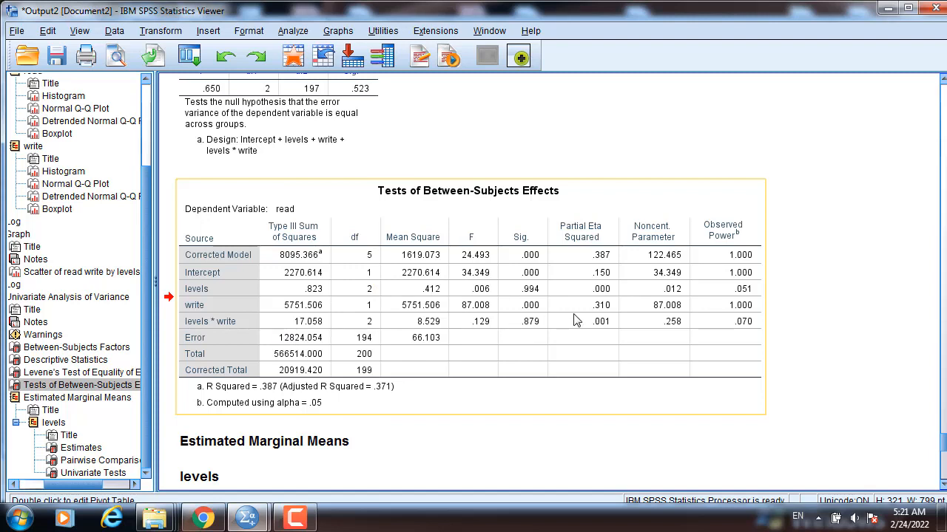
double_click(231, 316)
ctrl+alt+click(219, 323)
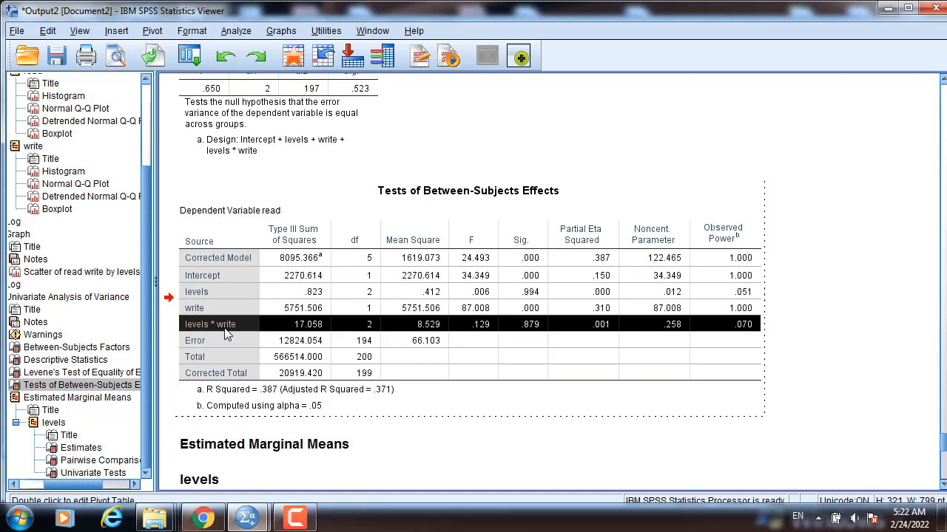
click(204, 314)
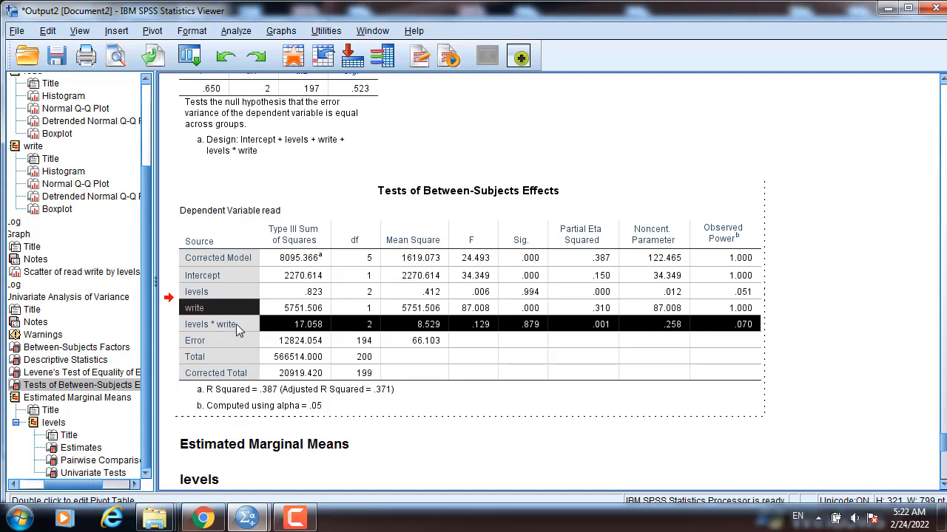
click(528, 323)
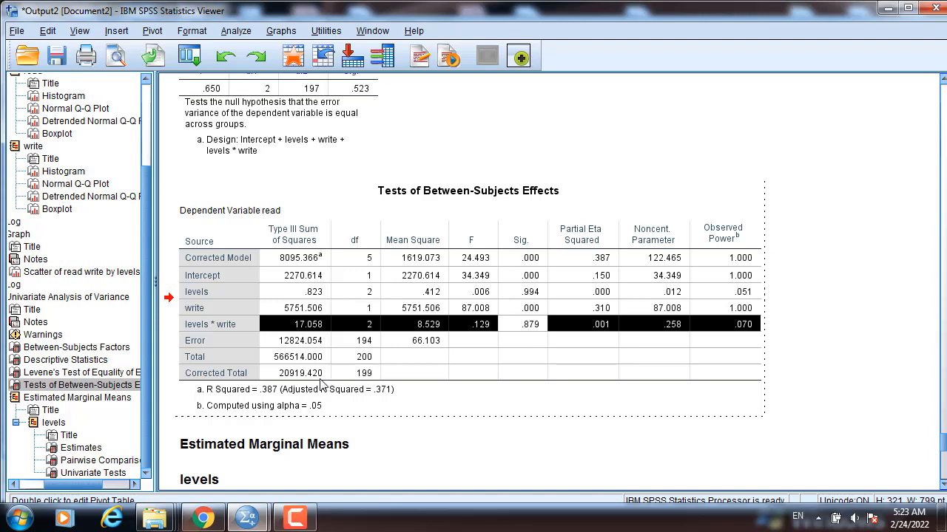
scroll(310, 334, up, 10)
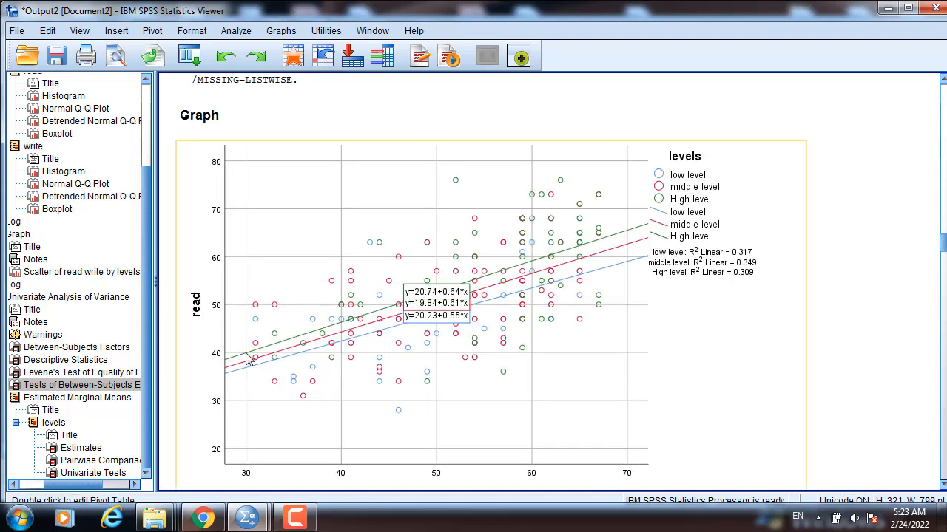
scroll(915, 472, down, 10)
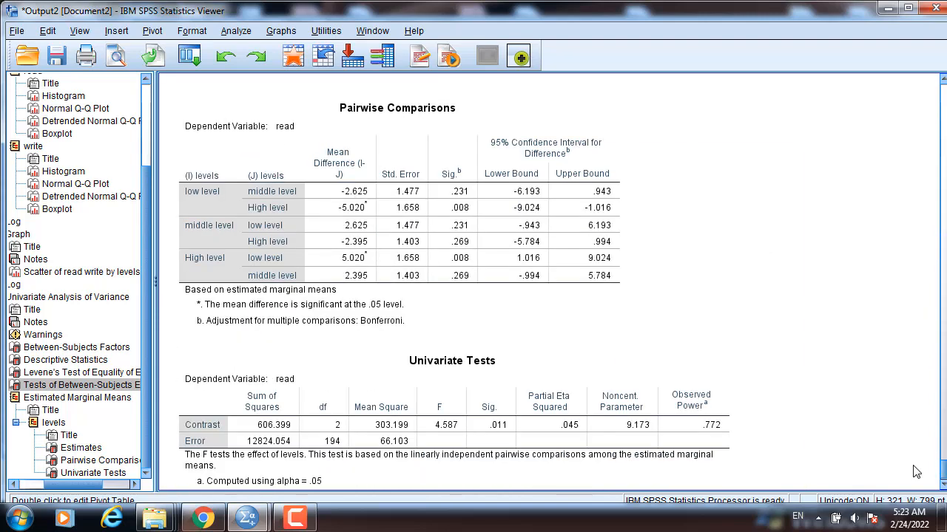
scroll(915, 471, up, 5)
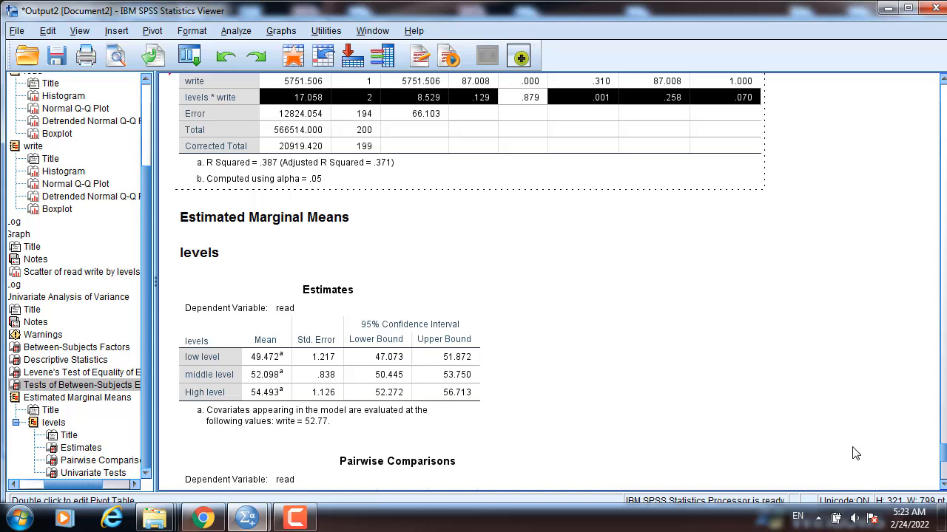
Reopen the Univariate analysis, switch the model back to full factorial and run it again.
click(235, 31)
mouse_move(263, 137)
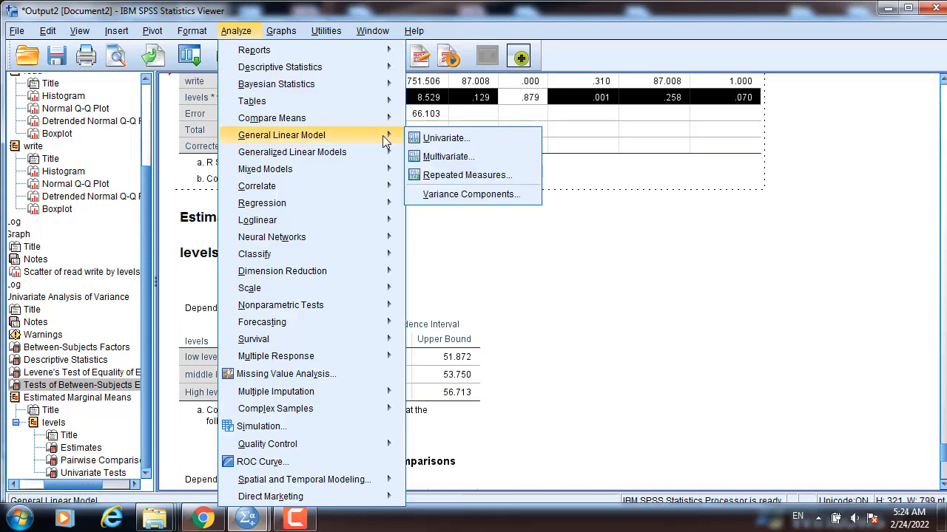
click(446, 138)
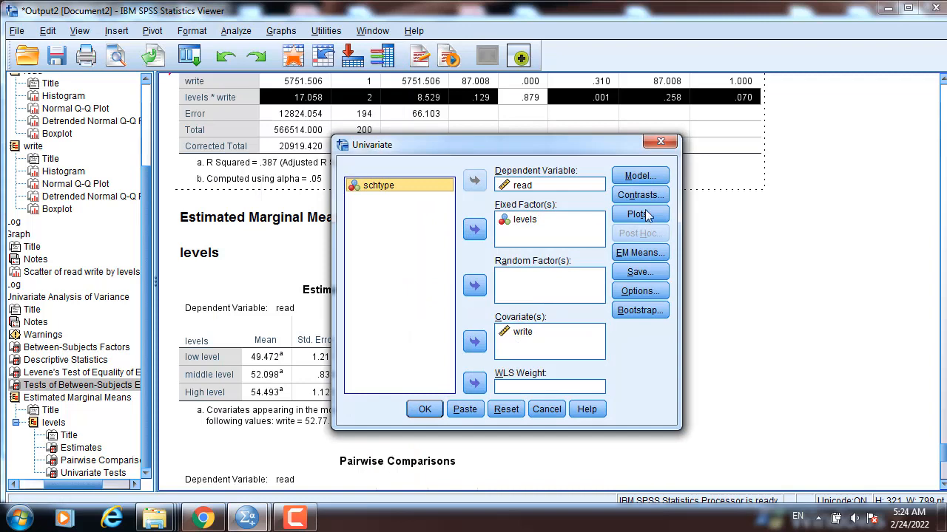
click(639, 176)
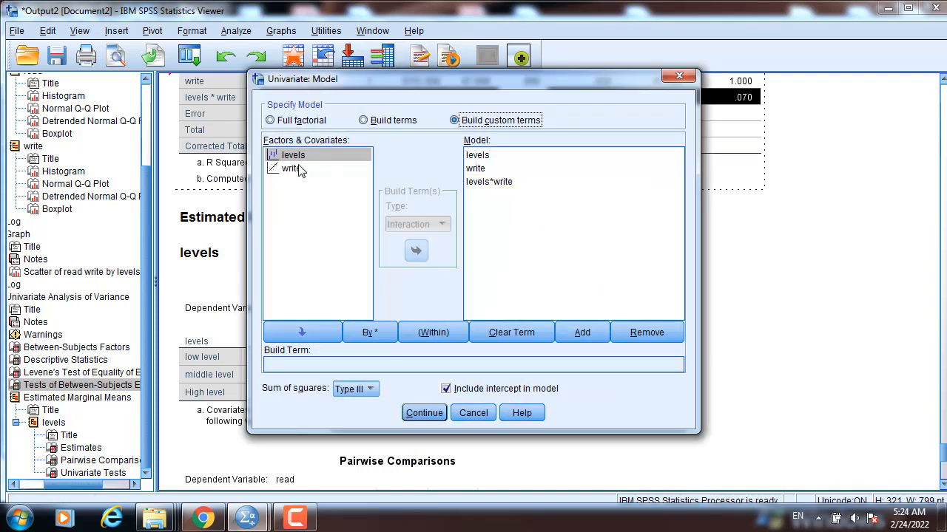
click(274, 122)
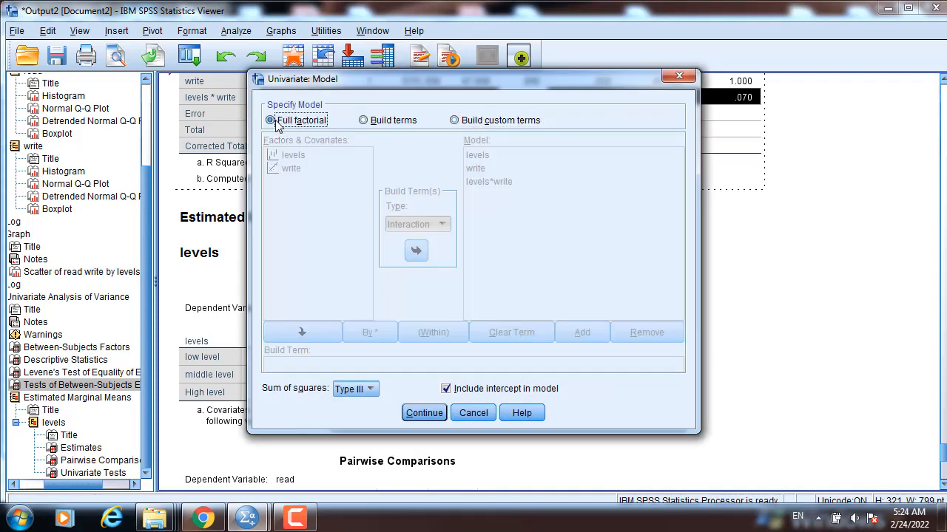
click(425, 416)
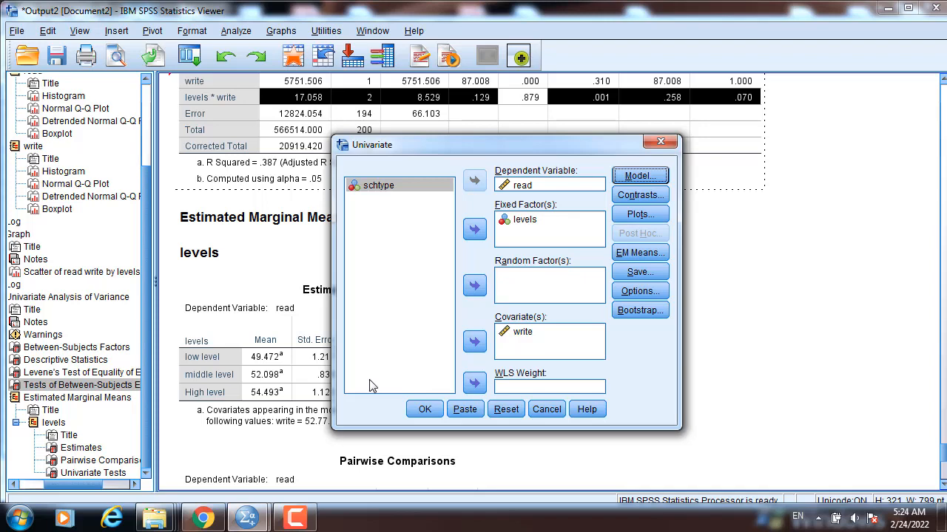
click(631, 294)
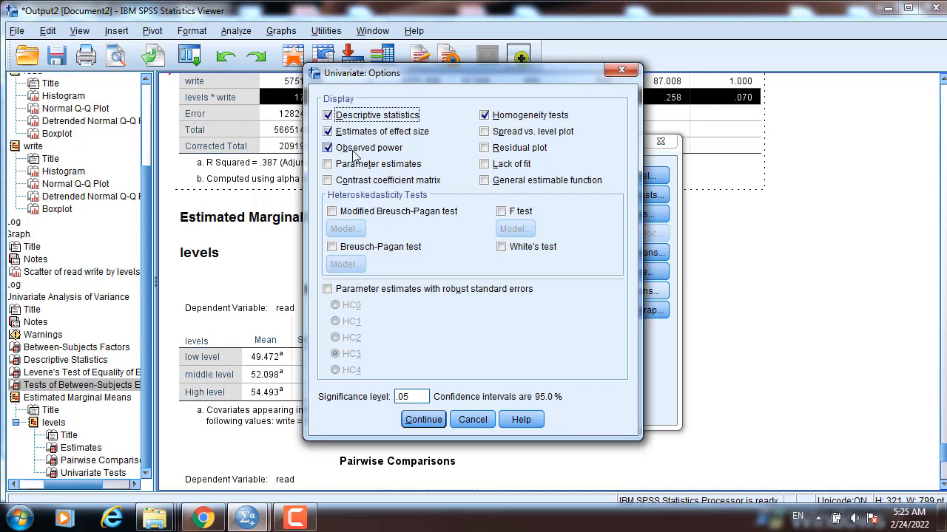
click(426, 421)
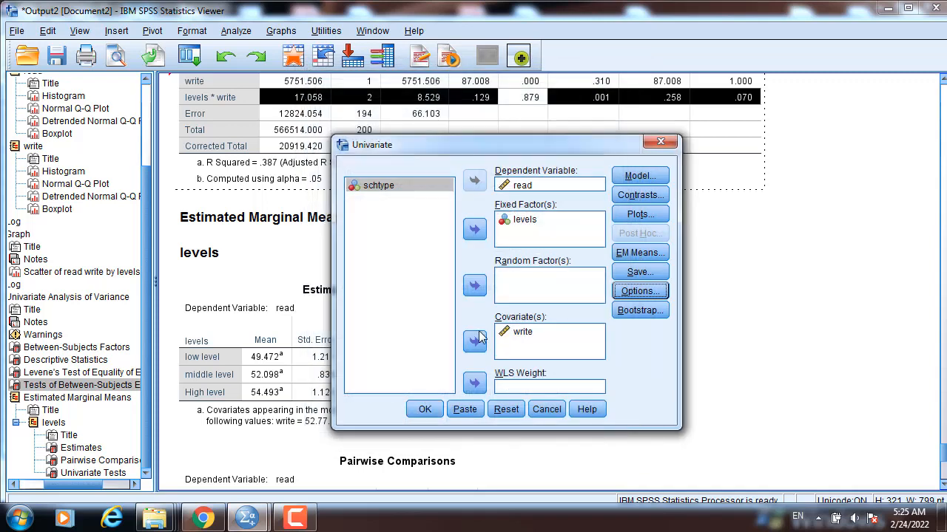
click(425, 410)
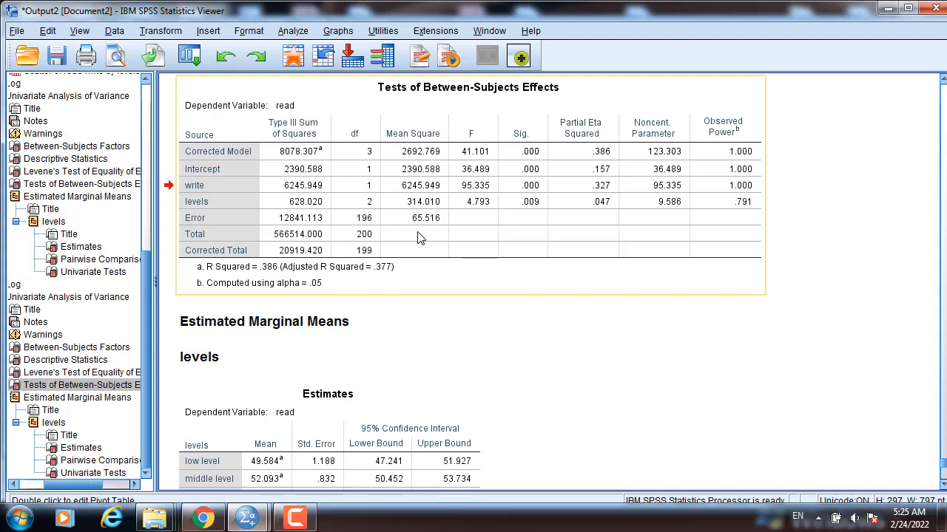
Review the descriptive statistics, Levene's test and between-subjects effects tables in the new ANCOVA output.
click(320, 329)
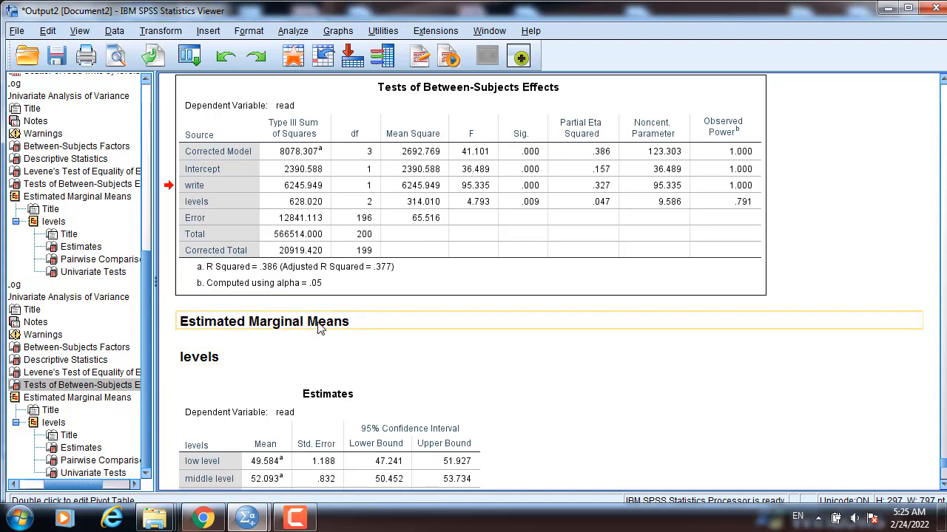
click(351, 232)
scroll(350, 232, up, 3)
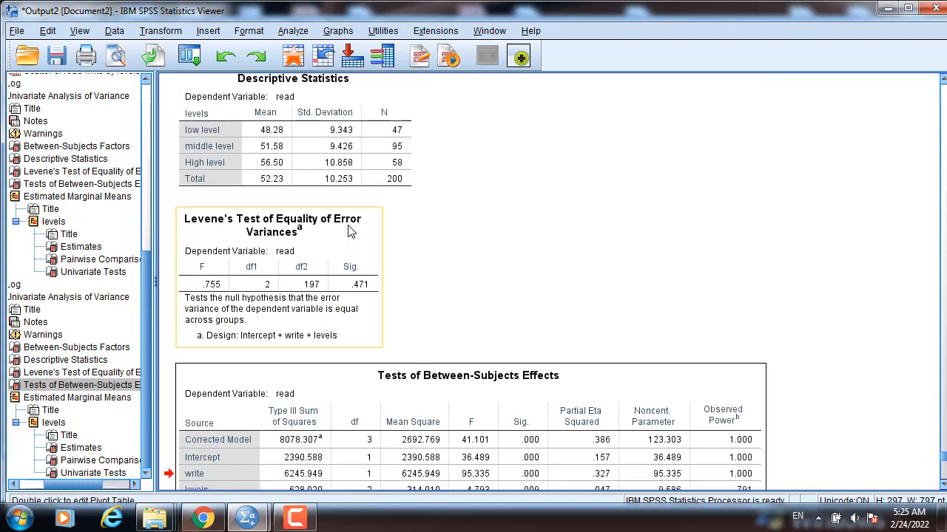
click(276, 166)
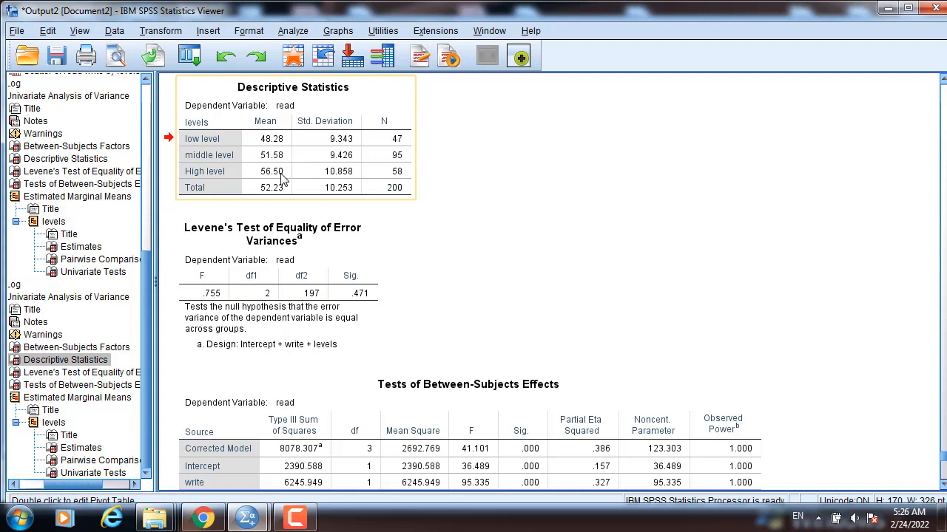
click(303, 311)
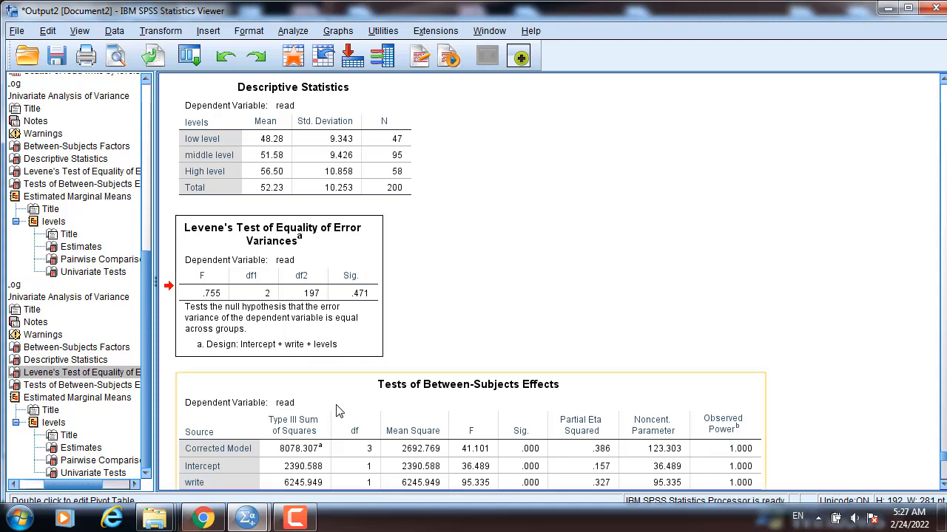
scroll(336, 411, down, 3)
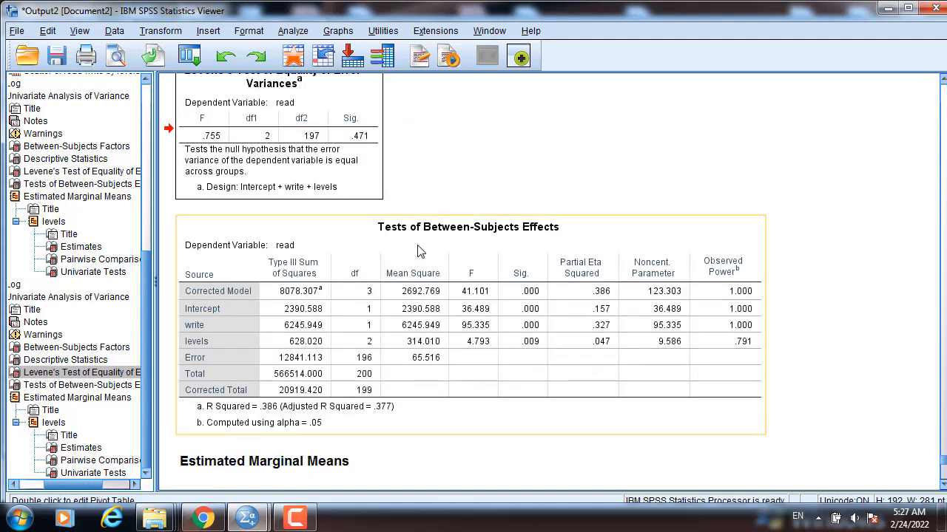
double_click(207, 361)
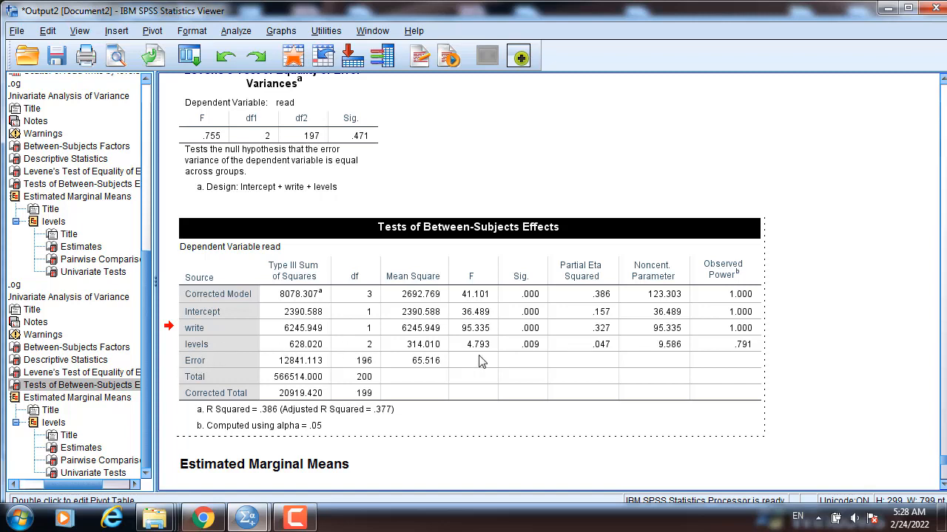
click(529, 352)
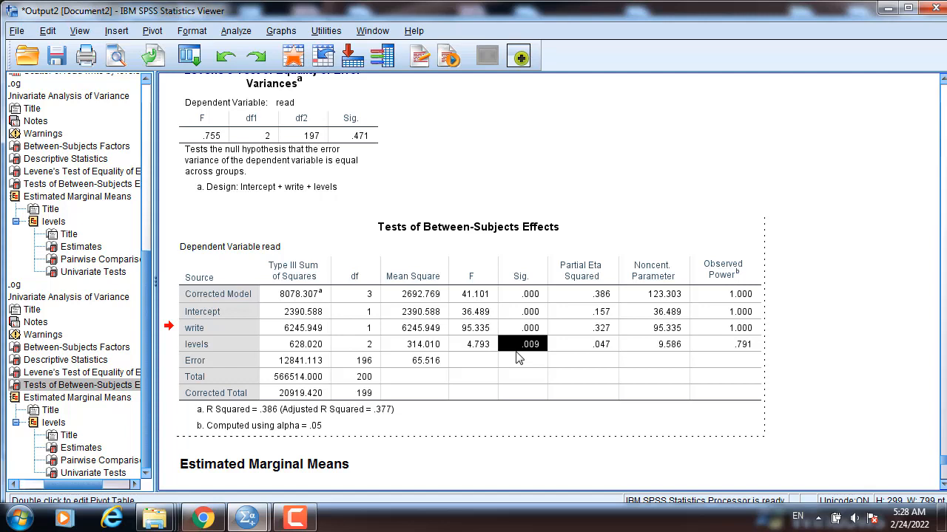
Examine the significance and partial eta squared values for write and levels in the Tests of Between-Subjects Effects table.
click(590, 350)
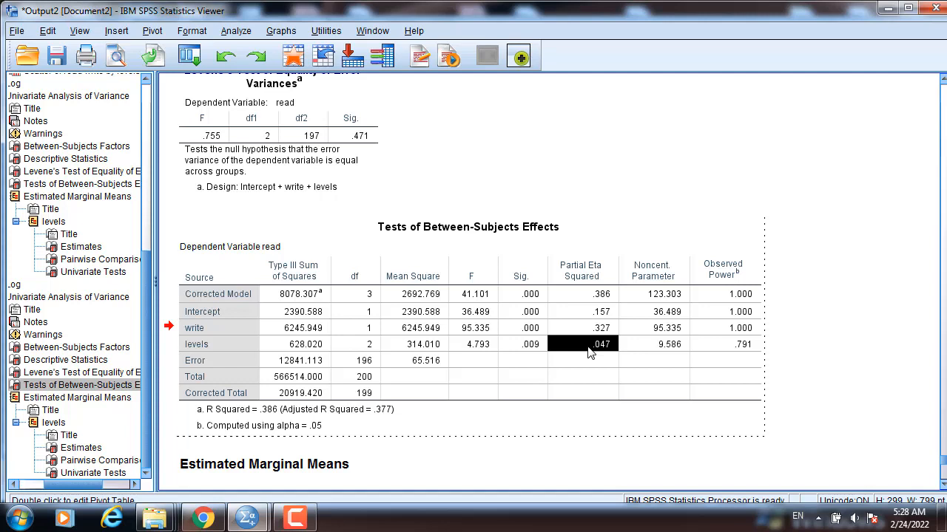
click(528, 330)
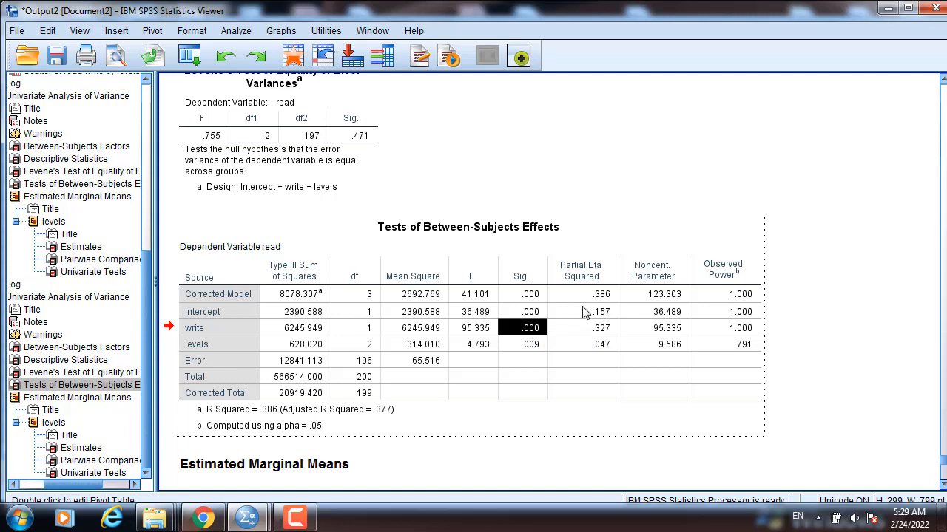
click(597, 333)
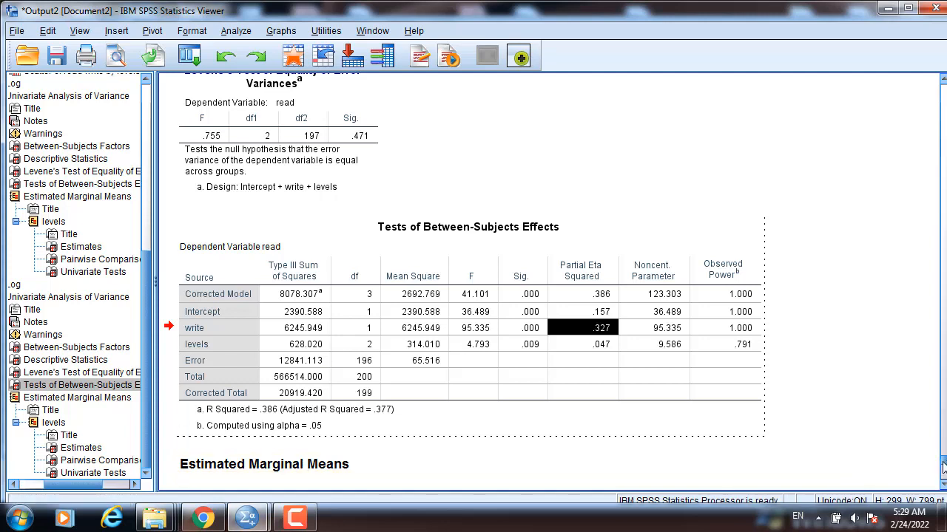
scroll(943, 467, down, 3)
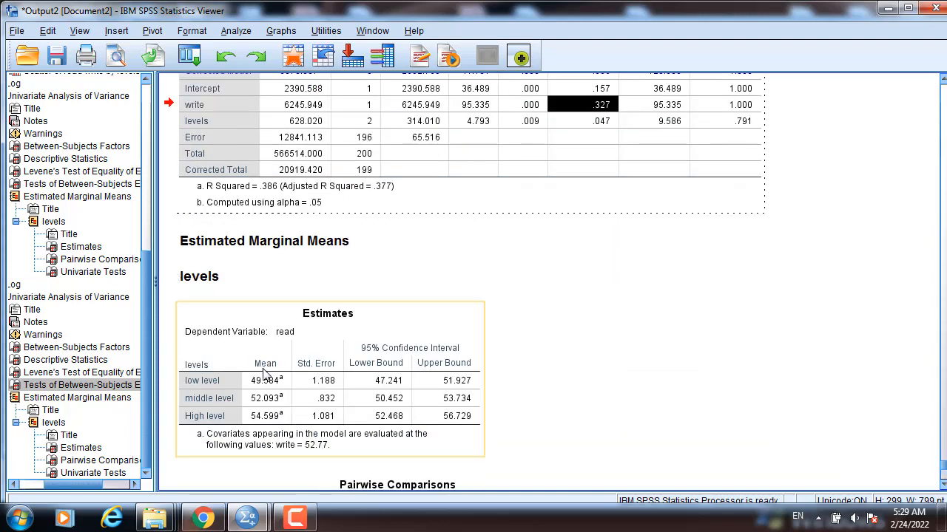
Review the adjusted means in the Estimates table and the Bonferroni Pairwise Comparisons table for the levels groups.
click(265, 373)
scroll(264, 371, down, 3)
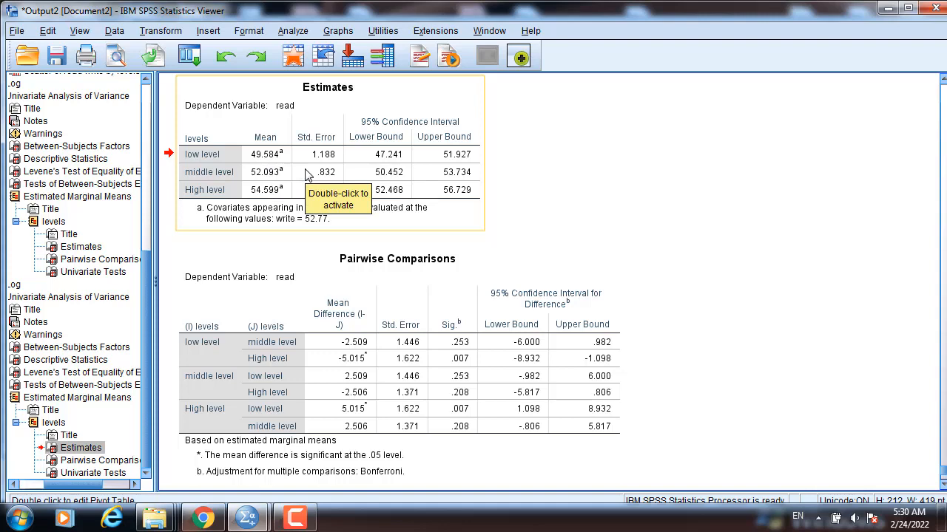
click(338, 373)
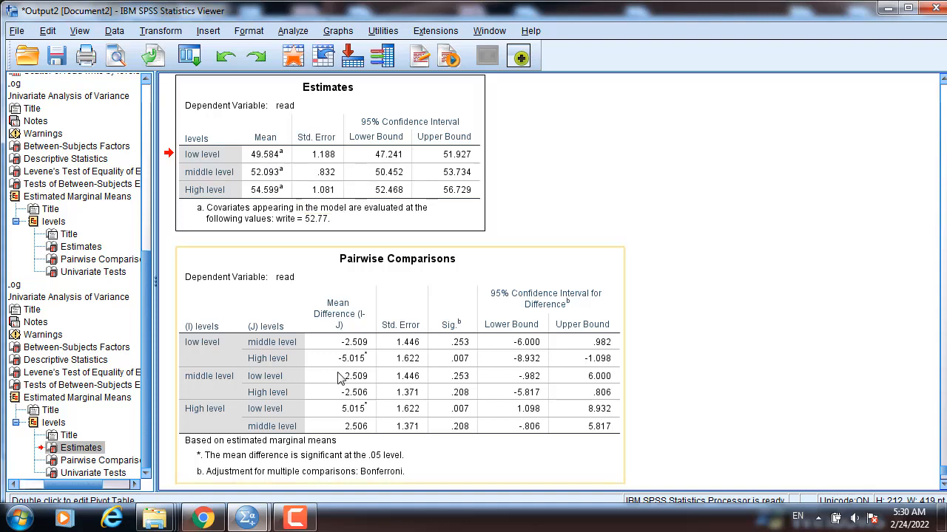
scroll(363, 292, up, 5)
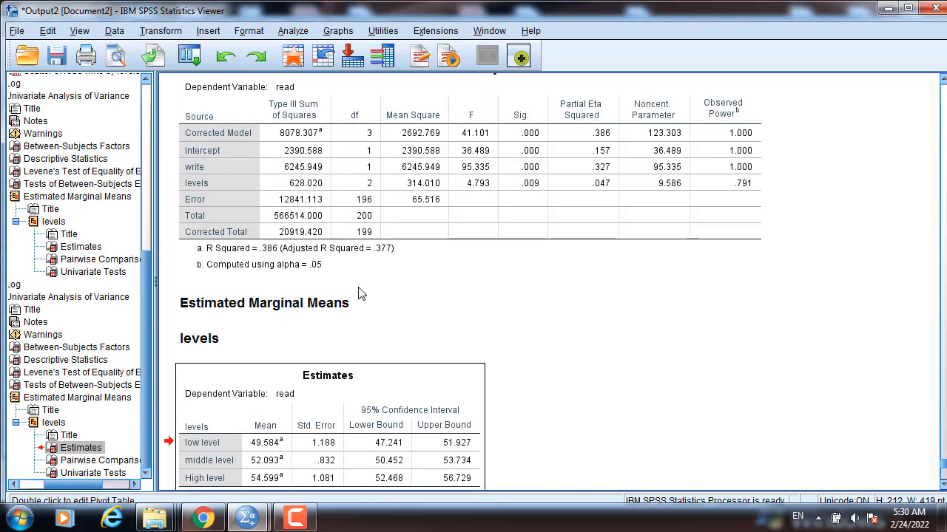
click(544, 200)
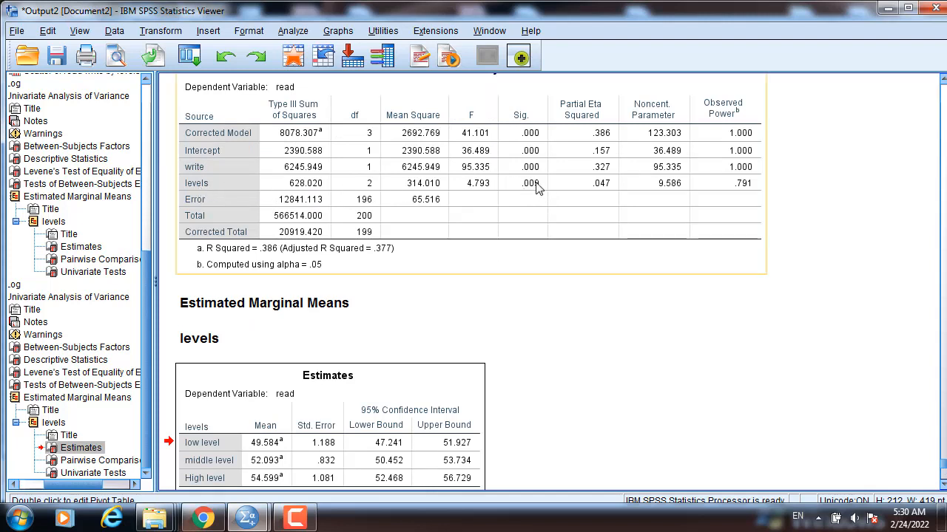
click(389, 296)
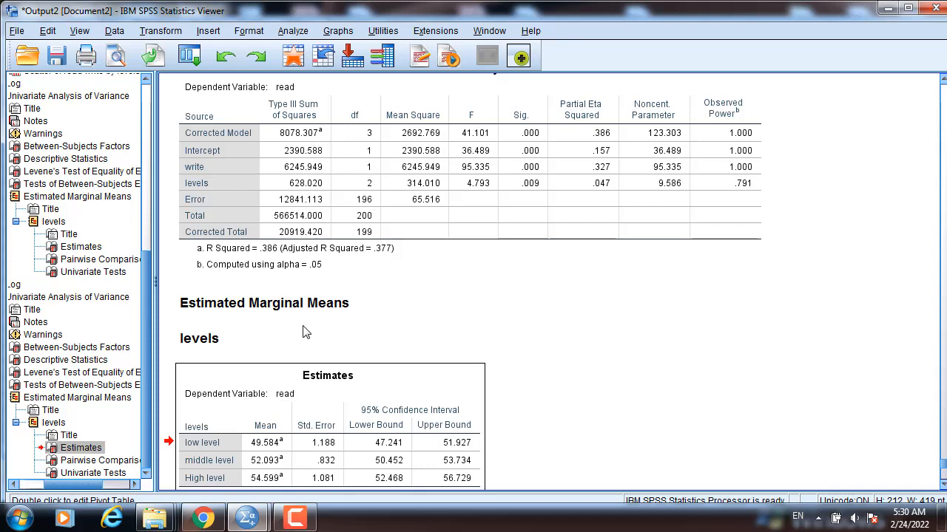
Reopen the Univariate analysis and rerun the analysis of read across levels without the write covariate.
click(293, 30)
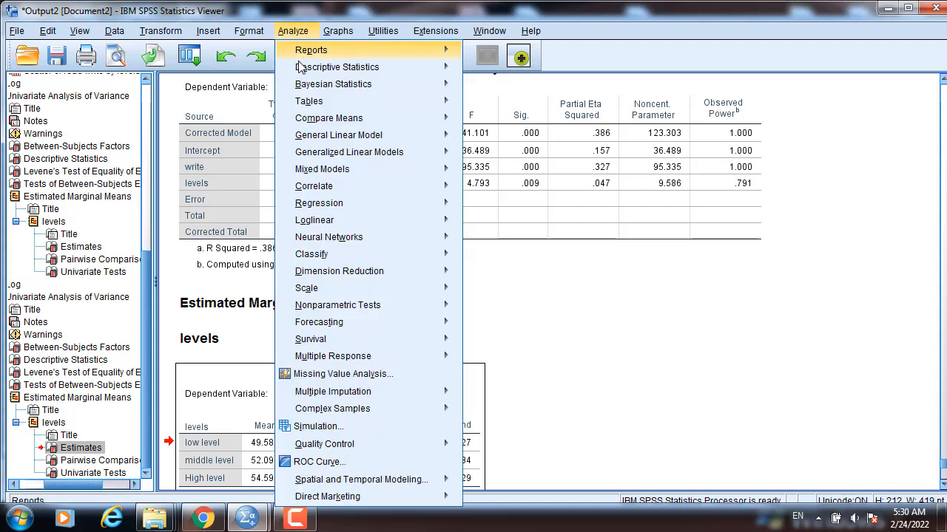
mouse_move(320, 139)
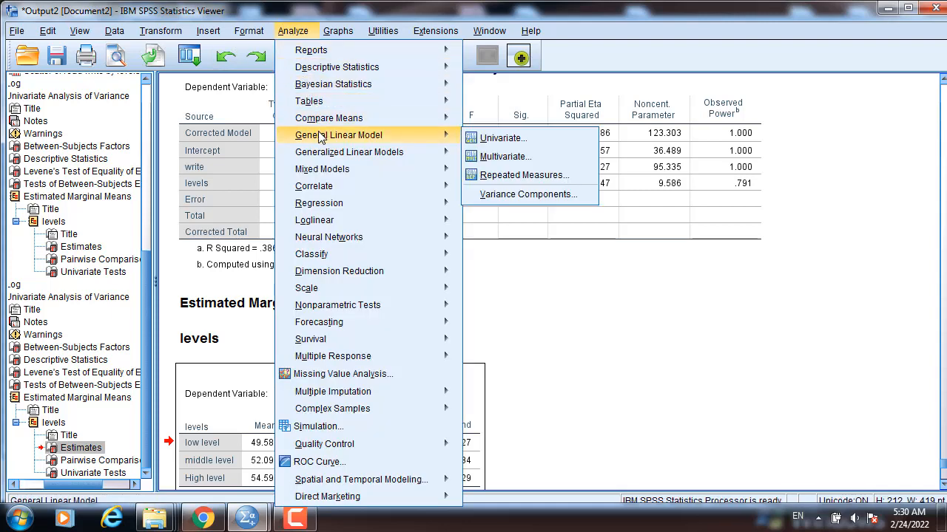
click(494, 138)
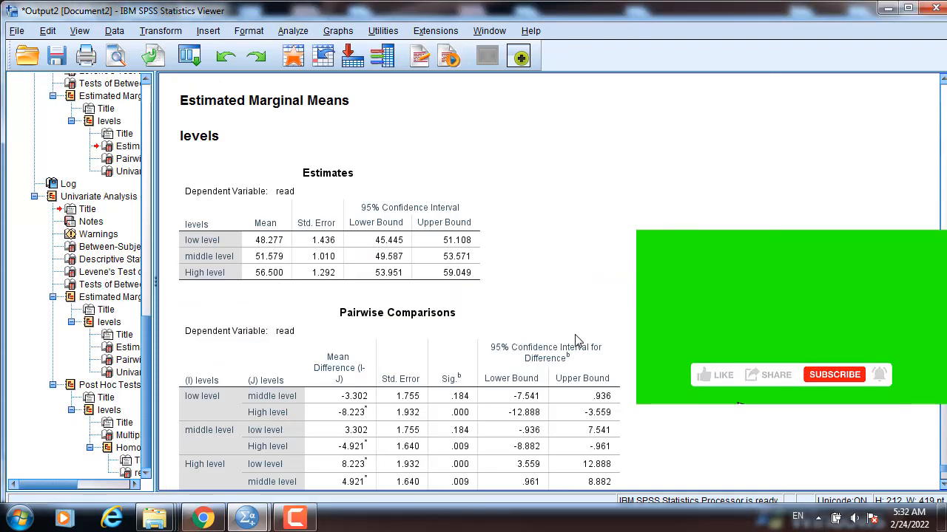
click(529, 346)
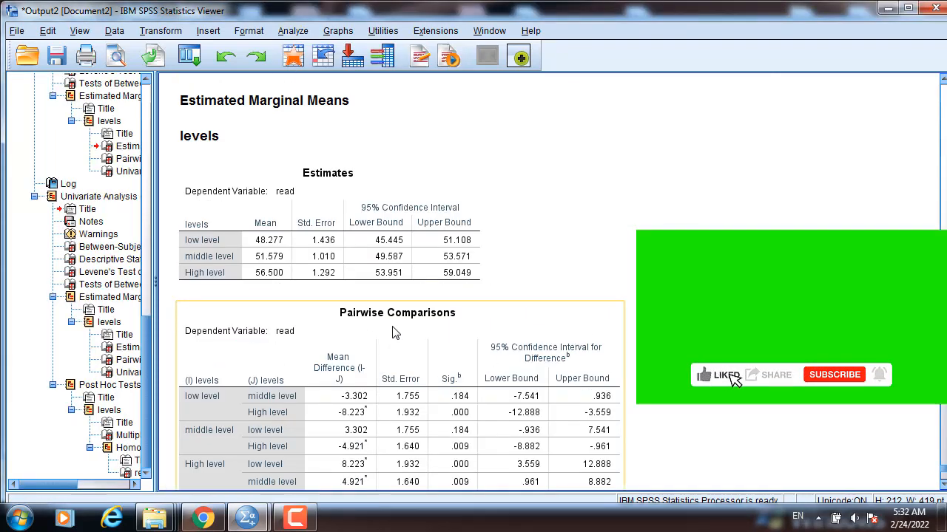
Review the Estimates and Pairwise Comparisons tables in the new output without the covariate.
click(433, 282)
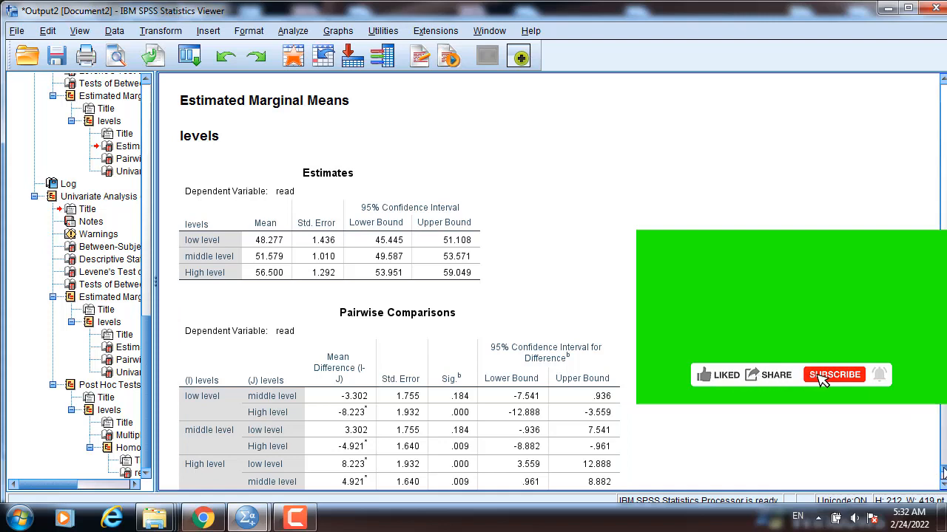
scroll(943, 473, down, 3)
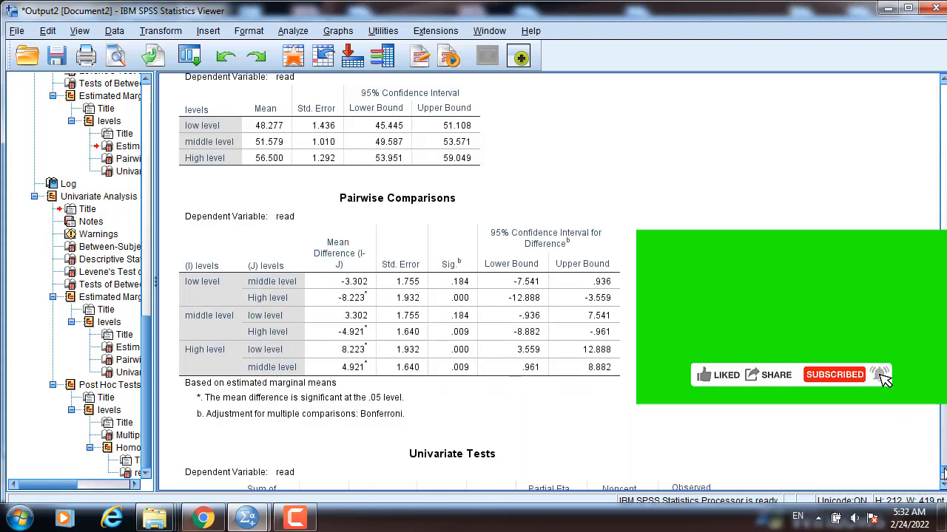
click(271, 321)
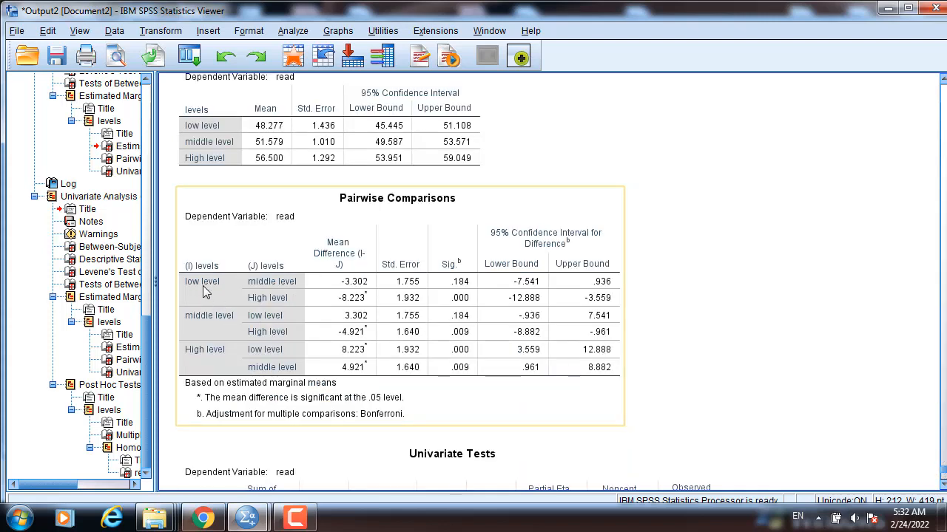